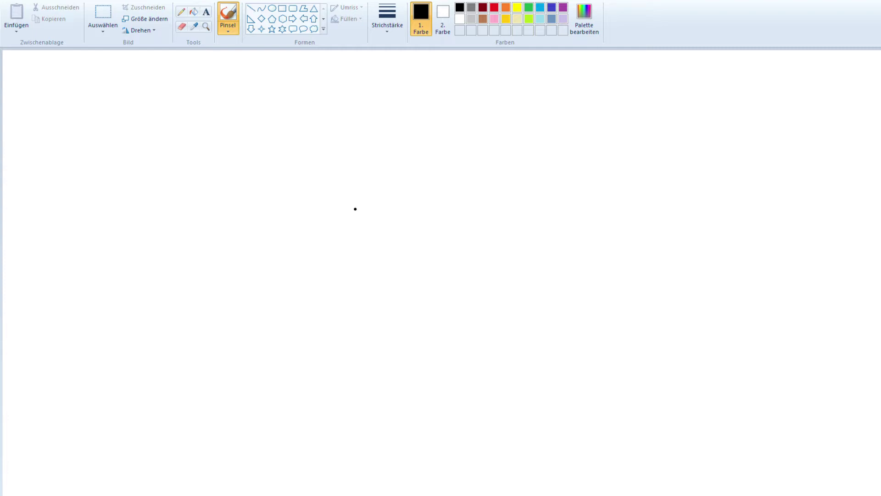
{"action": "mouse_move", "coordinate": [405, 215]}
{"action": "left_mouse_down"}
{"action": "mouse_move", "coordinate": [383, 199]}
{"action": "mouse_move", "coordinate": [398, 228]}
{"action": "mouse_move", "coordinate": [391, 275]}
{"action": "mouse_move", "coordinate": [404, 270]}
{"action": "mouse_move", "coordinate": [411, 240]}
{"action": "left_mouse_up"}
{"action": "key", "text": "ctrl+z"}
{"action": "mouse_move", "coordinate": [413, 222]}
{"action": "left_mouse_down"}
{"action": "mouse_move", "coordinate": [419, 246]}
{"action": "mouse_move", "coordinate": [432, 249]}
{"action": "mouse_move", "coordinate": [451, 217]}
{"action": "mouse_move", "coordinate": [474, 248]}
{"action": "mouse_move", "coordinate": [482, 238]}
{"action": "mouse_move", "coordinate": [475, 215]}
{"action": "left_mouse_up"}
{"action": "left_click", "coordinate": [465, 219]}
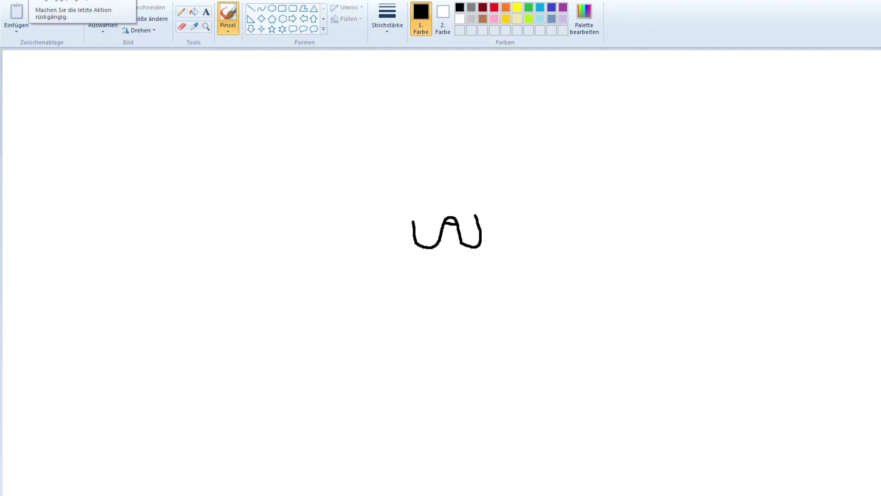
{"action": "key", "text": "ctrl+z"}
{"action": "key", "text": "ctrl+z"}
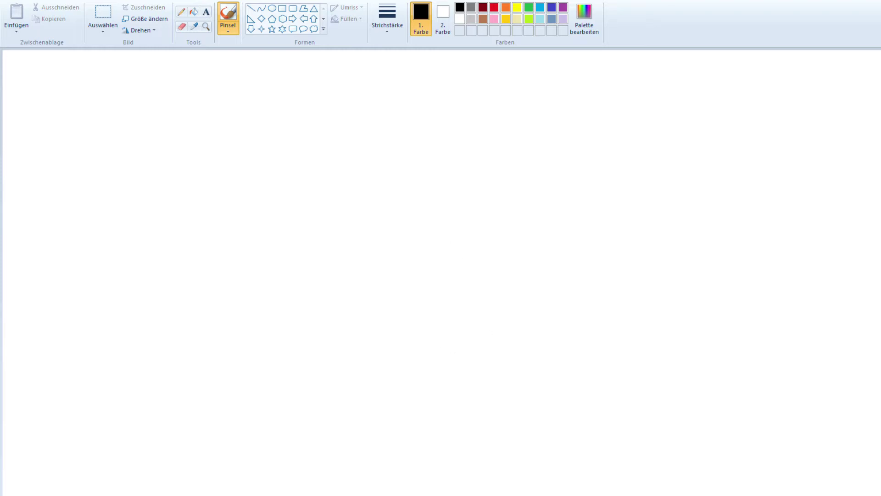
Draw a round head outline in black with the brush and add two slanted, angry-looking eyes inside it.
{"action": "mouse_move", "coordinate": [466, 162]}
{"action": "left_mouse_down"}
{"action": "mouse_move", "coordinate": [438, 190]}
{"action": "mouse_move", "coordinate": [443, 227]}
{"action": "mouse_move", "coordinate": [475, 245]}
{"action": "mouse_move", "coordinate": [509, 247]}
{"action": "mouse_move", "coordinate": [525, 225]}
{"action": "mouse_move", "coordinate": [526, 194]}
{"action": "mouse_move", "coordinate": [505, 167]}
{"action": "mouse_move", "coordinate": [463, 159]}
{"action": "left_mouse_up"}
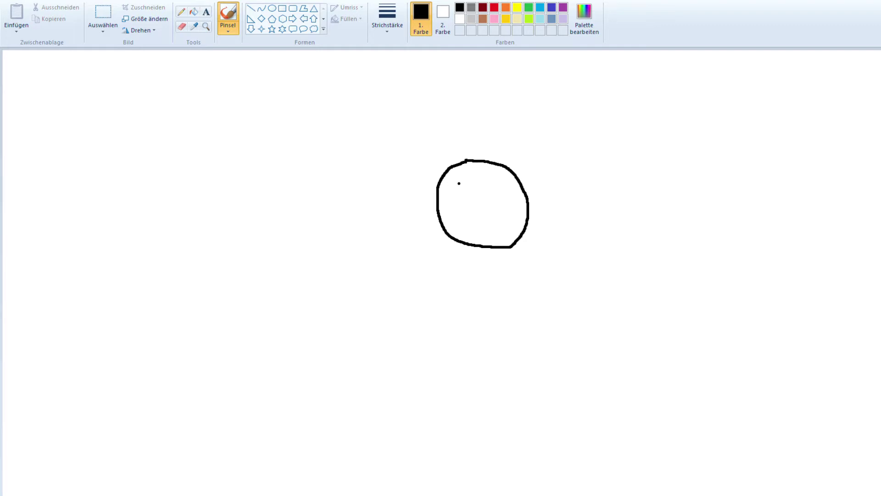
{"action": "left_click_drag", "start_coordinate": [460, 184], "coordinate": [466, 191]}
{"action": "left_click_drag", "start_coordinate": [490, 192], "coordinate": [494, 194]}
{"action": "left_click_drag", "start_coordinate": [467, 191], "coordinate": [459, 193]}
Erase the crown of the head, redraw it as a bumpy line, and add a pointed ear on each side.
{"action": "left_click", "coordinate": [182, 26]}
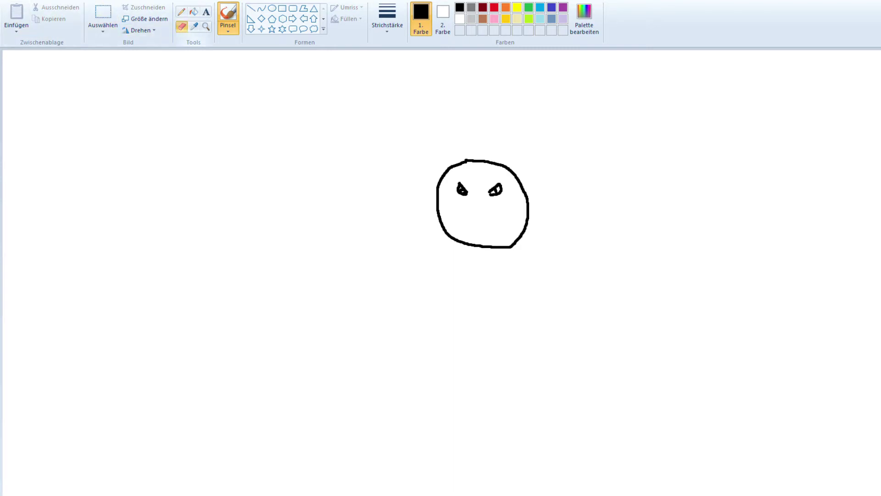
{"action": "mouse_move", "coordinate": [467, 169]}
{"action": "left_mouse_down"}
{"action": "mouse_move", "coordinate": [468, 160]}
{"action": "mouse_move", "coordinate": [493, 163]}
{"action": "mouse_move", "coordinate": [472, 161]}
{"action": "left_mouse_up"}
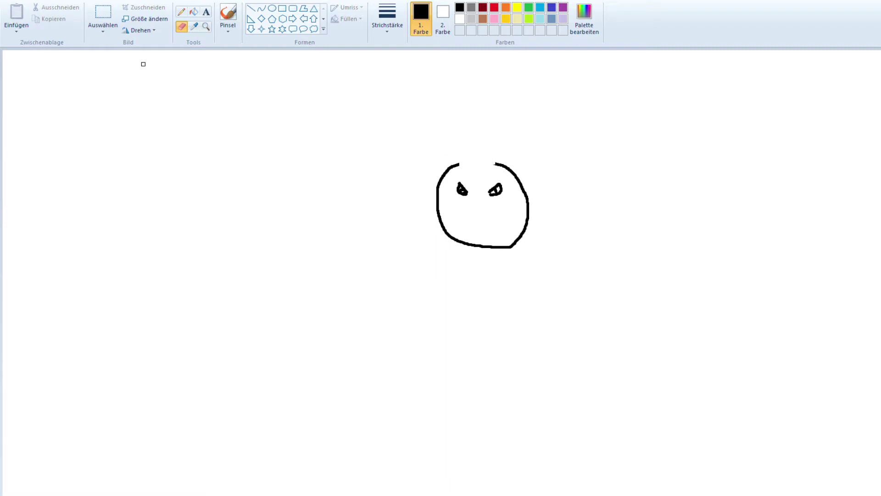
{"action": "left_click", "coordinate": [228, 14]}
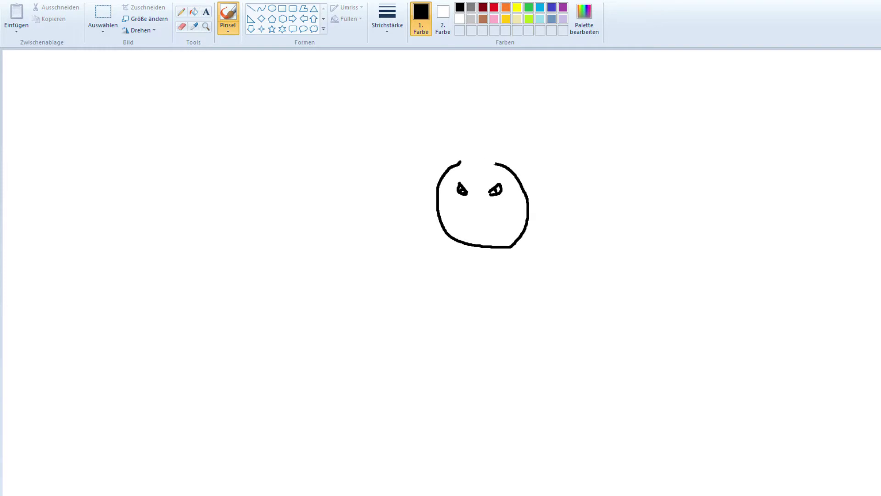
{"action": "left_click_drag", "start_coordinate": [466, 160], "coordinate": [489, 161]}
{"action": "mouse_move", "coordinate": [511, 169]}
{"action": "left_mouse_down"}
{"action": "mouse_move", "coordinate": [530, 164]}
{"action": "mouse_move", "coordinate": [521, 177]}
{"action": "left_mouse_up"}
{"action": "mouse_move", "coordinate": [451, 164]}
{"action": "left_mouse_down"}
{"action": "mouse_move", "coordinate": [436, 159]}
{"action": "mouse_move", "coordinate": [443, 175]}
{"action": "left_mouse_up"}
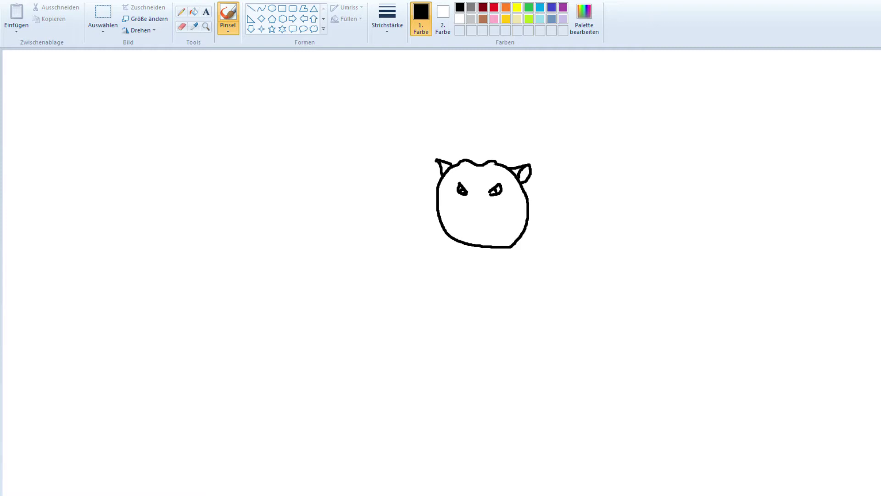
{"action": "left_click_drag", "start_coordinate": [436, 159], "coordinate": [437, 183]}
Draw a short nose mark between the eyes and a wavy mouth with a small pointed centre spanning the whole face.
{"action": "left_click_drag", "start_coordinate": [473, 185], "coordinate": [477, 191]}
{"action": "left_click_drag", "start_coordinate": [473, 218], "coordinate": [482, 217]}
{"action": "key", "text": "ctrl+z"}
{"action": "mouse_move", "coordinate": [460, 217]}
{"action": "left_mouse_down"}
{"action": "mouse_move", "coordinate": [509, 215]}
{"action": "mouse_move", "coordinate": [479, 227]}
{"action": "mouse_move", "coordinate": [492, 224]}
{"action": "left_mouse_up"}
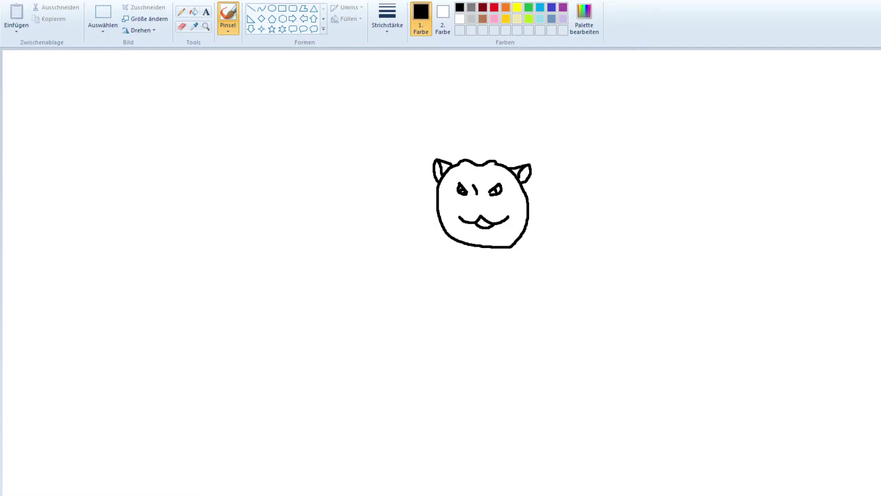
{"action": "key", "text": "ctrl+z"}
{"action": "key", "text": "ctrl+y"}
{"action": "left_click_drag", "start_coordinate": [452, 219], "coordinate": [444, 220]}
{"action": "key", "text": "ctrl+z"}
{"action": "left_click_drag", "start_coordinate": [509, 217], "coordinate": [519, 225]}
{"action": "key", "text": "ctrl+z"}
{"action": "mouse_move", "coordinate": [458, 243]}
{"action": "left_mouse_down"}
{"action": "mouse_move", "coordinate": [427, 248]}
{"action": "mouse_move", "coordinate": [409, 284]}
{"action": "mouse_move", "coordinate": [420, 361]}
{"action": "mouse_move", "coordinate": [444, 405]}
{"action": "mouse_move", "coordinate": [497, 423]}
{"action": "mouse_move", "coordinate": [520, 423]}
{"action": "mouse_move", "coordinate": [553, 404]}
{"action": "mouse_move", "coordinate": [572, 361]}
{"action": "mouse_move", "coordinate": [563, 294]}
{"action": "mouse_move", "coordinate": [516, 246]}
{"action": "left_mouse_up"}
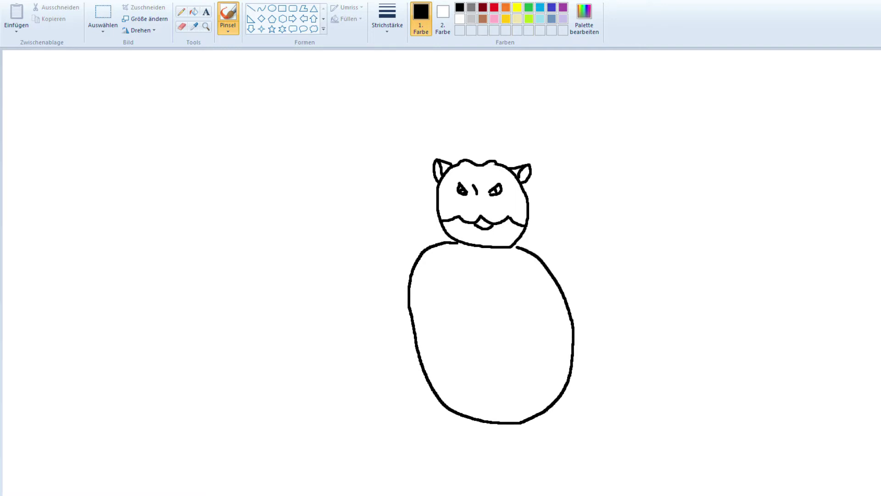
{"action": "scroll", "coordinate": [618, 413], "scroll_direction": "down", "scroll_amount": 5}
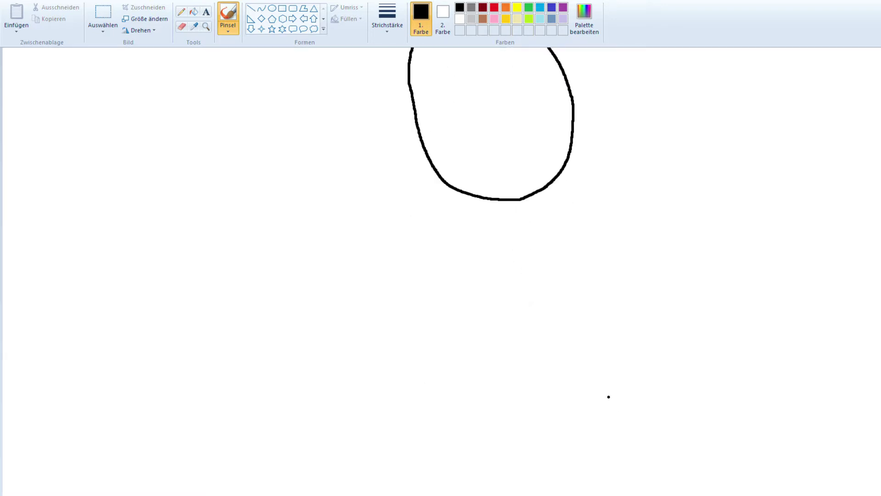
{"action": "scroll", "coordinate": [608, 398], "scroll_direction": "up", "scroll_amount": 5}
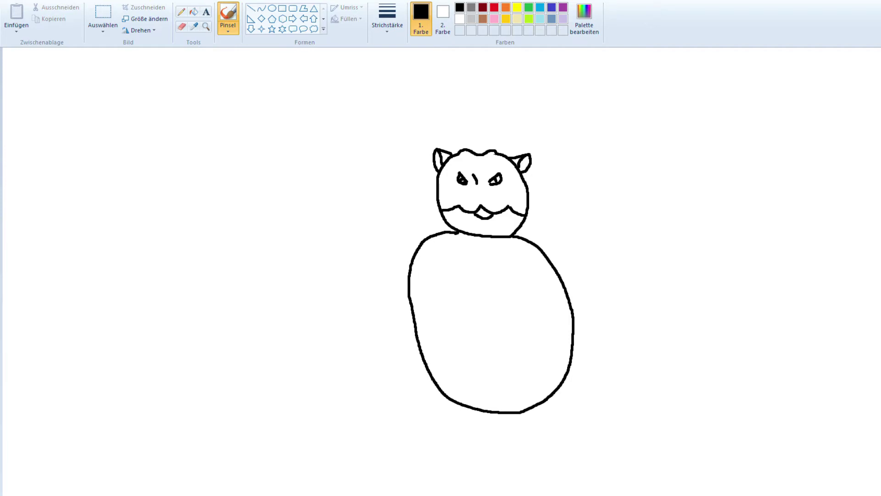
{"action": "key", "text": "ctrl+z"}
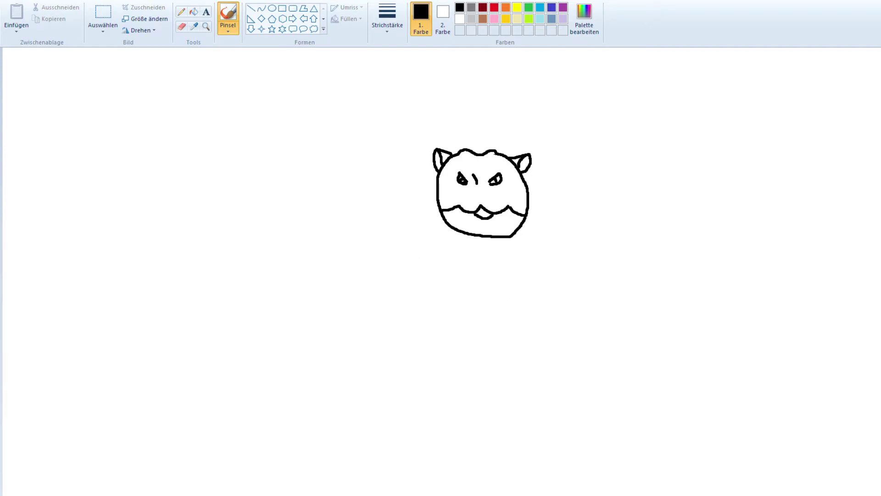
{"action": "key", "text": "ctrl+y"}
Draw an egg-shaped body with a curved collar below the head and three double wavy stripes running diagonally across the belly.
{"action": "mouse_move", "coordinate": [444, 235]}
{"action": "left_mouse_down"}
{"action": "mouse_move", "coordinate": [485, 249]}
{"action": "mouse_move", "coordinate": [524, 241]}
{"action": "left_mouse_up"}
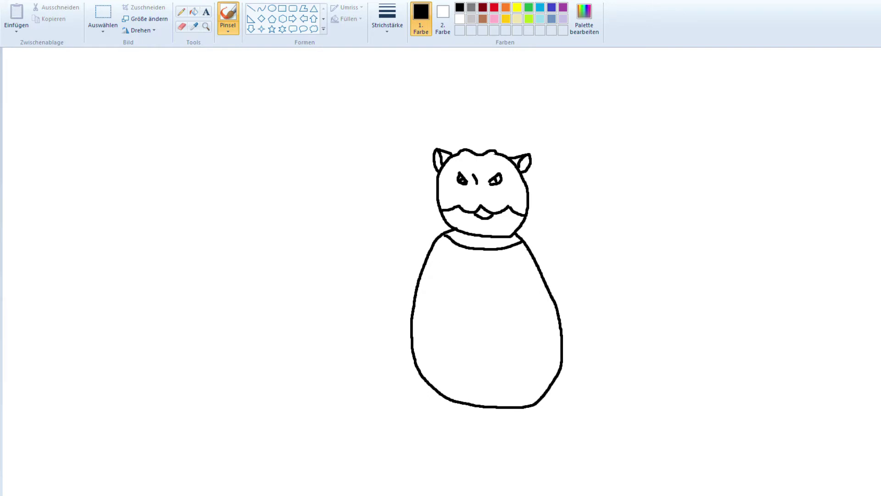
{"action": "mouse_move", "coordinate": [526, 250]}
{"action": "left_mouse_down"}
{"action": "mouse_move", "coordinate": [487, 263]}
{"action": "mouse_move", "coordinate": [463, 287]}
{"action": "left_mouse_up"}
{"action": "mouse_move", "coordinate": [491, 352]}
{"action": "left_mouse_down"}
{"action": "mouse_move", "coordinate": [475, 373]}
{"action": "mouse_move", "coordinate": [437, 387]}
{"action": "left_mouse_up"}
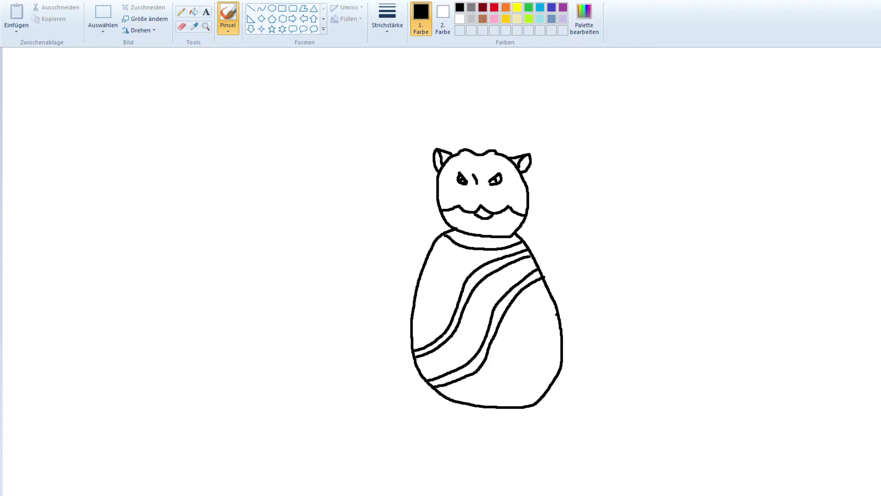
{"action": "mouse_move", "coordinate": [556, 315]}
{"action": "left_mouse_down"}
{"action": "mouse_move", "coordinate": [534, 333]}
{"action": "mouse_move", "coordinate": [513, 388]}
{"action": "mouse_move", "coordinate": [469, 402]}
{"action": "left_mouse_up"}
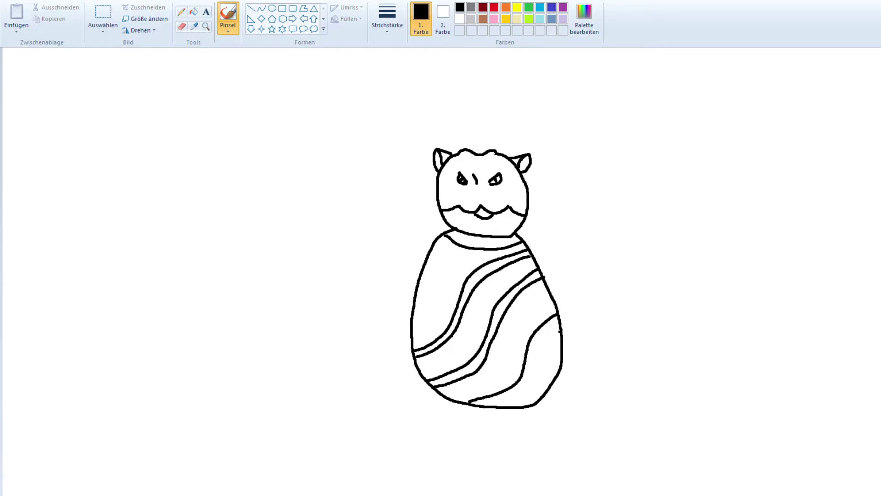
{"action": "mouse_move", "coordinate": [559, 324]}
{"action": "left_mouse_down"}
{"action": "mouse_move", "coordinate": [541, 344]}
{"action": "mouse_move", "coordinate": [530, 383]}
{"action": "mouse_move", "coordinate": [483, 405]}
{"action": "left_mouse_up"}
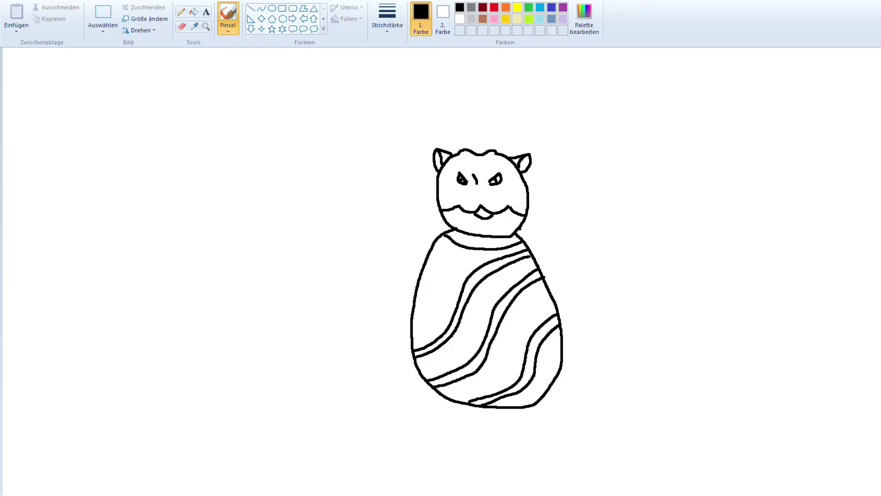
Outline the shell's rim along both sides of the body and add a pointed tail at its lower right.
{"action": "mouse_move", "coordinate": [519, 229]}
{"action": "left_mouse_down"}
{"action": "mouse_move", "coordinate": [555, 280]}
{"action": "mouse_move", "coordinate": [566, 332]}
{"action": "mouse_move", "coordinate": [561, 386]}
{"action": "mouse_move", "coordinate": [530, 407]}
{"action": "left_mouse_up"}
{"action": "left_click_drag", "start_coordinate": [449, 226], "coordinate": [480, 406]}
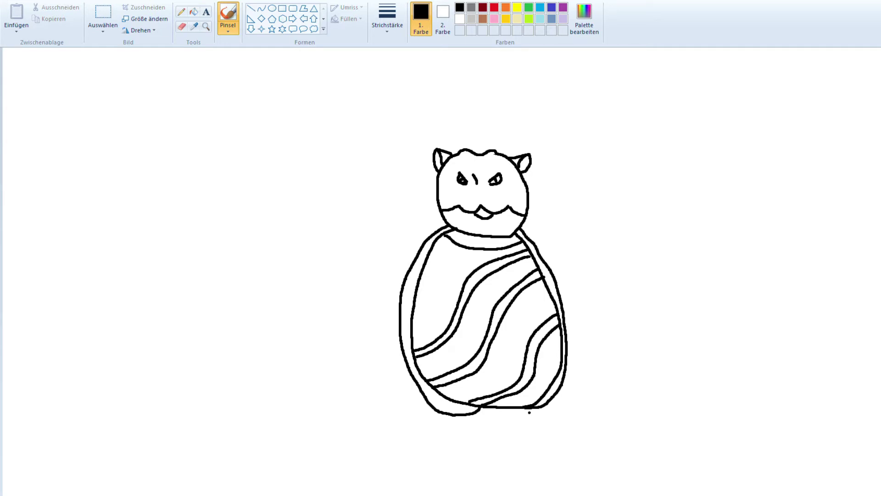
{"action": "mouse_move", "coordinate": [522, 410]}
{"action": "left_mouse_down"}
{"action": "mouse_move", "coordinate": [568, 436]}
{"action": "mouse_move", "coordinate": [550, 404]}
{"action": "left_mouse_up"}
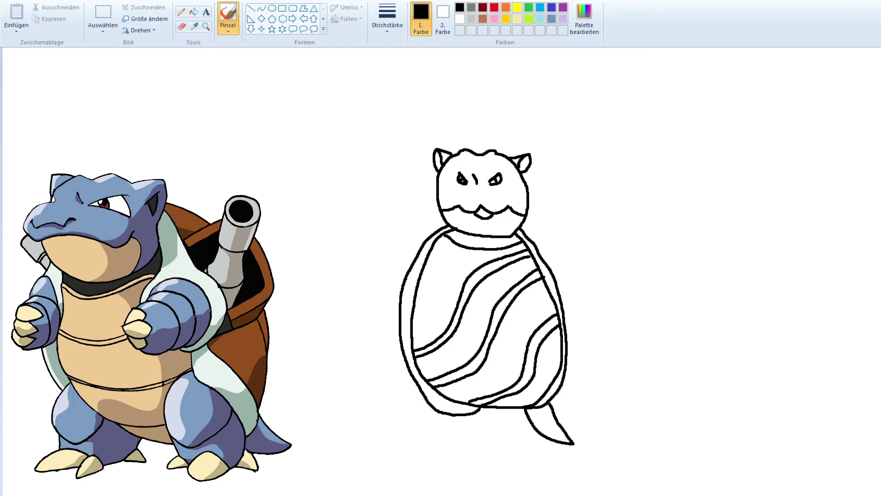
Erase the shell rim's lower-left bulge, redraw it closer to the belly, and draw the first straight leg beneath the body.
{"action": "left_click", "coordinate": [182, 26]}
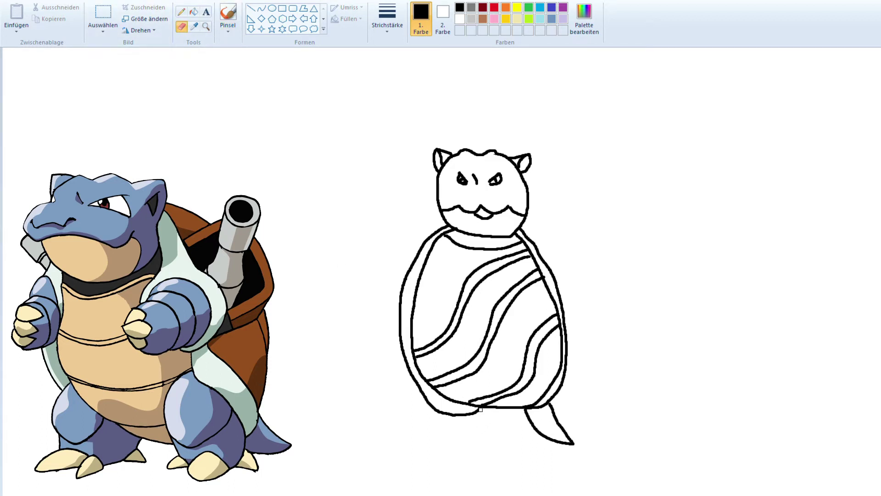
{"action": "mouse_move", "coordinate": [480, 410]}
{"action": "left_mouse_down"}
{"action": "mouse_move", "coordinate": [436, 413]}
{"action": "mouse_move", "coordinate": [458, 415]}
{"action": "left_mouse_up"}
{"action": "left_click", "coordinate": [229, 14]}
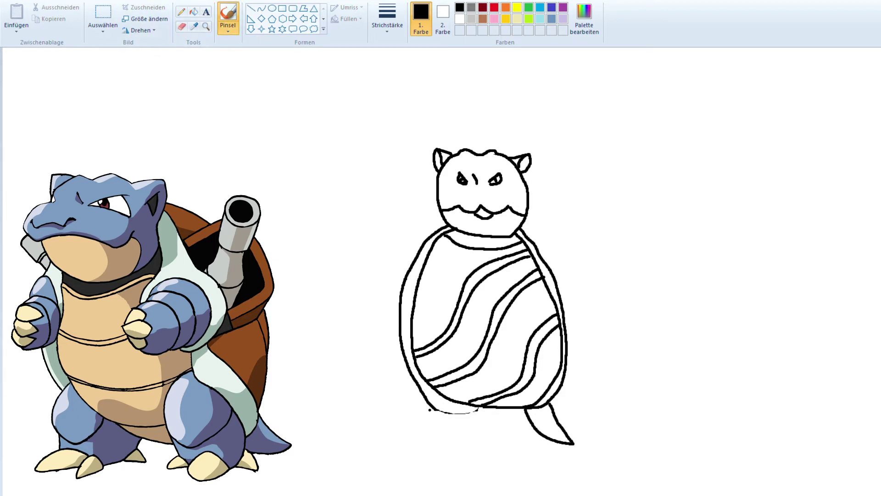
{"action": "mouse_move", "coordinate": [429, 408]}
{"action": "left_mouse_down"}
{"action": "mouse_move", "coordinate": [478, 408]}
{"action": "mouse_move", "coordinate": [475, 442]}
{"action": "mouse_move", "coordinate": [492, 441]}
{"action": "mouse_move", "coordinate": [492, 410]}
{"action": "left_mouse_up"}
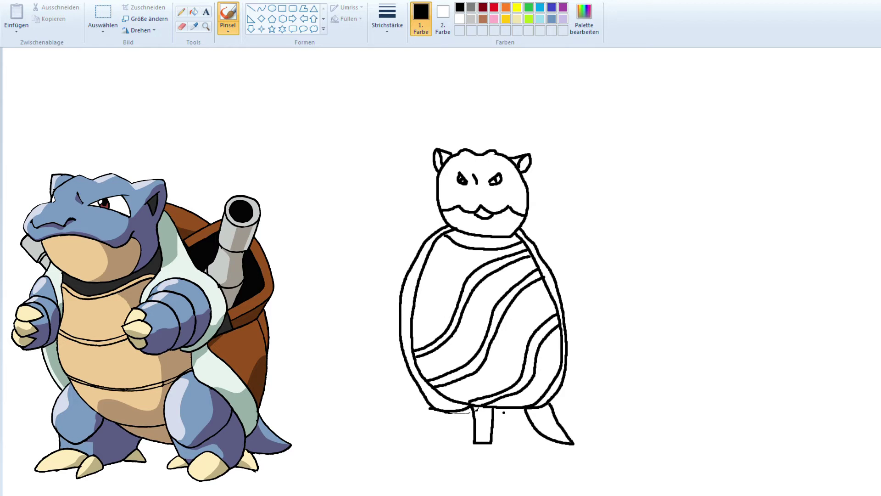
Draw the second leg between the first leg and the tail, and add pointed claws to both feet.
{"action": "mouse_move", "coordinate": [505, 408]}
{"action": "left_mouse_down"}
{"action": "mouse_move", "coordinate": [506, 444]}
{"action": "mouse_move", "coordinate": [523, 445]}
{"action": "mouse_move", "coordinate": [525, 413]}
{"action": "left_mouse_up"}
{"action": "left_click_drag", "start_coordinate": [474, 443], "coordinate": [471, 452]}
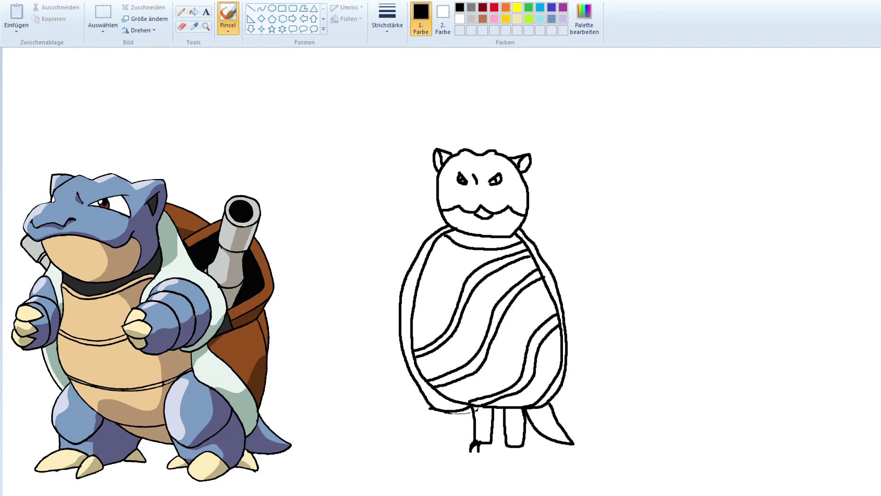
{"action": "mouse_move", "coordinate": [482, 445]}
{"action": "left_mouse_down"}
{"action": "mouse_move", "coordinate": [480, 453]}
{"action": "mouse_move", "coordinate": [522, 458]}
{"action": "left_mouse_up"}
Draw an arm with clawed fingers reaching outward and down from each side of the body.
{"action": "mouse_move", "coordinate": [538, 264]}
{"action": "left_mouse_down"}
{"action": "mouse_move", "coordinate": [580, 294]}
{"action": "mouse_move", "coordinate": [573, 305]}
{"action": "mouse_move", "coordinate": [550, 291]}
{"action": "mouse_move", "coordinate": [580, 316]}
{"action": "mouse_move", "coordinate": [570, 307]}
{"action": "mouse_move", "coordinate": [589, 312]}
{"action": "mouse_move", "coordinate": [585, 299]}
{"action": "mouse_move", "coordinate": [591, 304]}
{"action": "left_mouse_up"}
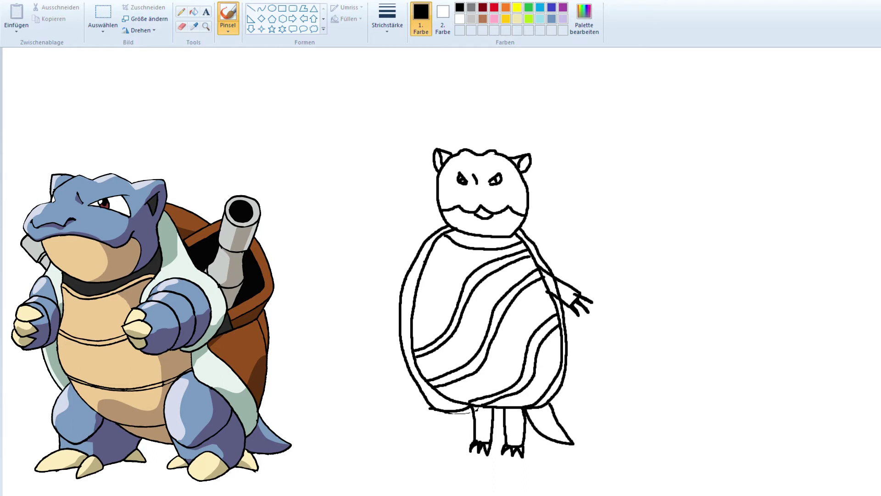
{"action": "left_click_drag", "start_coordinate": [424, 261], "coordinate": [392, 296]}
{"action": "key", "text": "ctrl+z"}
{"action": "mouse_move", "coordinate": [426, 254]}
{"action": "left_mouse_down"}
{"action": "mouse_move", "coordinate": [381, 282]}
{"action": "mouse_move", "coordinate": [410, 288]}
{"action": "mouse_move", "coordinate": [386, 299]}
{"action": "mouse_move", "coordinate": [381, 282]}
{"action": "mouse_move", "coordinate": [368, 300]}
{"action": "mouse_move", "coordinate": [373, 310]}
{"action": "left_mouse_up"}
{"action": "left_click_drag", "start_coordinate": [387, 295], "coordinate": [379, 307]}
{"action": "left_click_drag", "start_coordinate": [383, 304], "coordinate": [378, 313]}
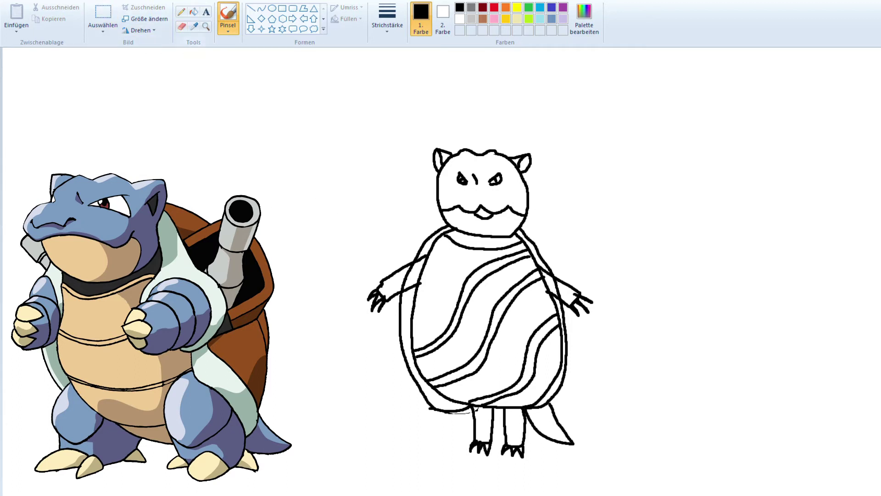
Erase the shell outline segments that cross the inside of both arms.
{"action": "left_click", "coordinate": [182, 26]}
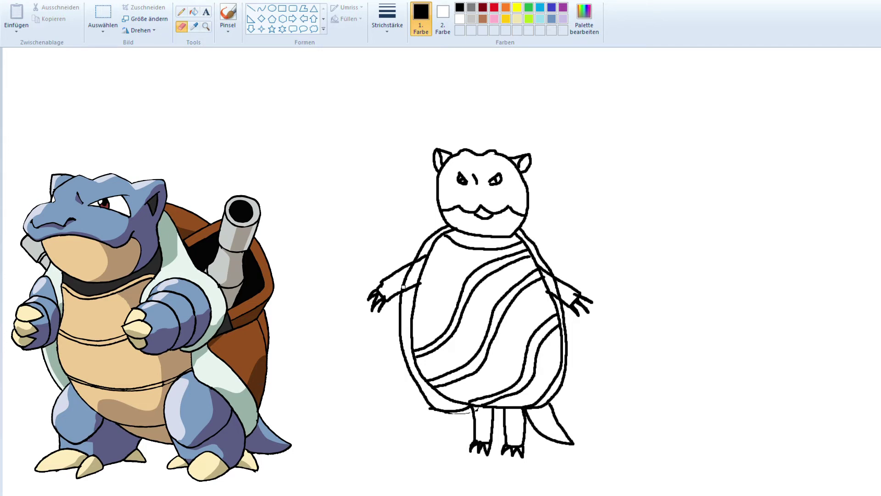
{"action": "left_click_drag", "start_coordinate": [403, 285], "coordinate": [413, 267]}
{"action": "mouse_move", "coordinate": [561, 283]}
{"action": "left_mouse_down"}
{"action": "mouse_move", "coordinate": [564, 294]}
{"action": "mouse_move", "coordinate": [556, 285]}
{"action": "left_mouse_up"}
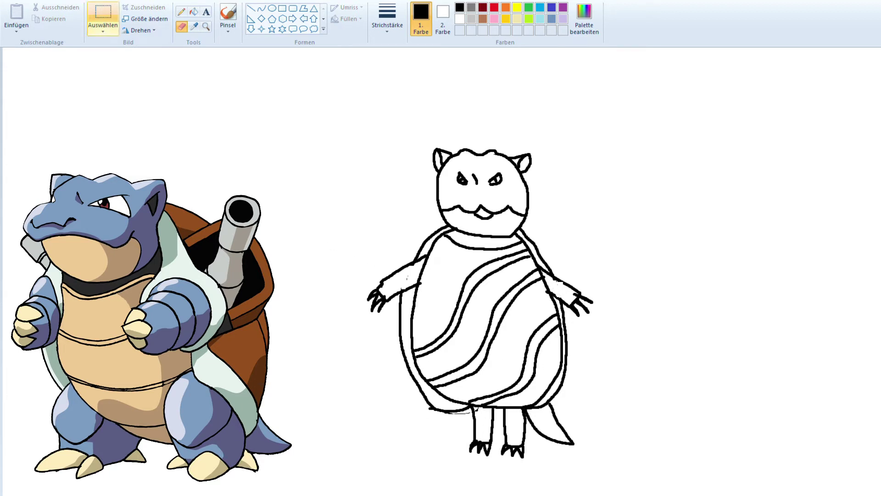
Draw a cannon rising from behind each shoulder with the brush and close each muzzle with an oval.
{"action": "left_click", "coordinate": [228, 13]}
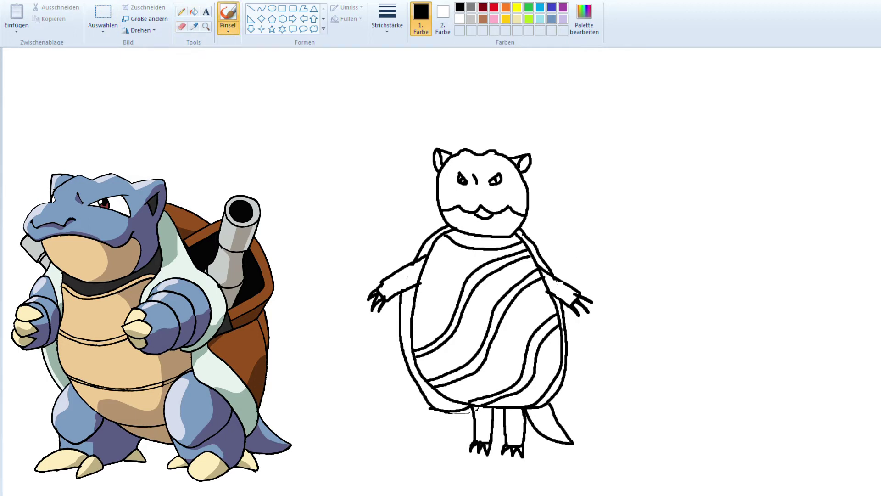
{"action": "mouse_move", "coordinate": [525, 233]}
{"action": "left_mouse_down"}
{"action": "mouse_move", "coordinate": [562, 203]}
{"action": "mouse_move", "coordinate": [590, 219]}
{"action": "mouse_move", "coordinate": [543, 250]}
{"action": "left_mouse_up"}
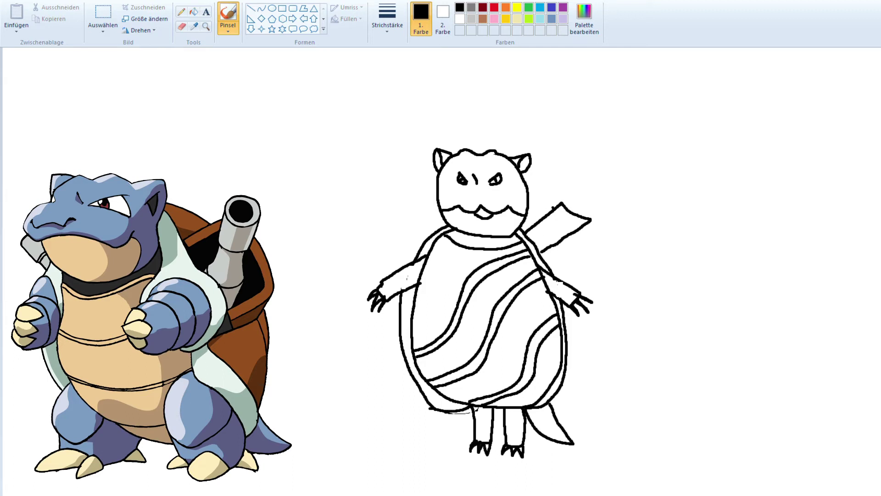
{"action": "mouse_move", "coordinate": [563, 202]}
{"action": "left_mouse_down"}
{"action": "mouse_move", "coordinate": [588, 201]}
{"action": "mouse_move", "coordinate": [593, 221]}
{"action": "left_mouse_up"}
{"action": "mouse_move", "coordinate": [434, 232]}
{"action": "left_mouse_down"}
{"action": "mouse_move", "coordinate": [408, 182]}
{"action": "mouse_move", "coordinate": [382, 197]}
{"action": "mouse_move", "coordinate": [422, 240]}
{"action": "left_mouse_up"}
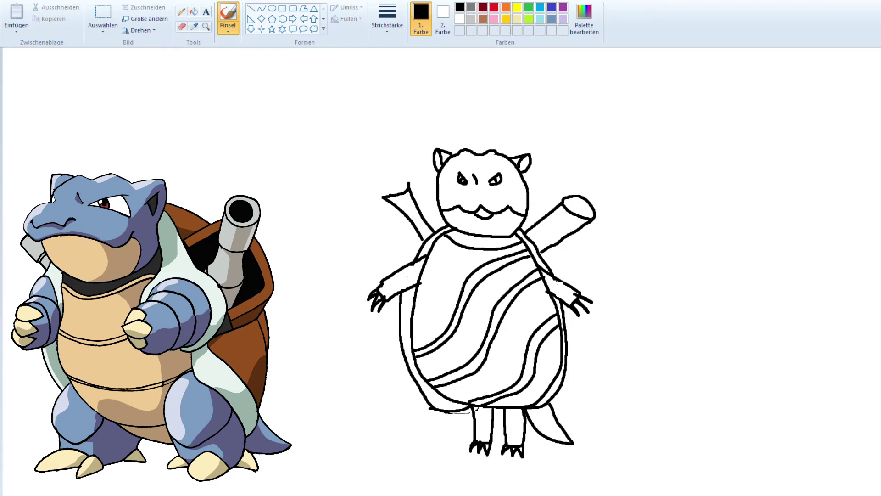
{"action": "mouse_move", "coordinate": [383, 197]}
{"action": "left_mouse_down"}
{"action": "mouse_move", "coordinate": [383, 186]}
{"action": "mouse_move", "coordinate": [407, 184]}
{"action": "left_mouse_up"}
{"action": "mouse_move", "coordinate": [565, 317]}
{"action": "left_mouse_down"}
{"action": "mouse_move", "coordinate": [612, 357]}
{"action": "mouse_move", "coordinate": [589, 385]}
{"action": "mouse_move", "coordinate": [572, 370]}
{"action": "mouse_move", "coordinate": [626, 366]}
{"action": "mouse_move", "coordinate": [623, 379]}
{"action": "mouse_move", "coordinate": [602, 389]}
{"action": "mouse_move", "coordinate": [592, 379]}
{"action": "mouse_move", "coordinate": [609, 361]}
{"action": "mouse_move", "coordinate": [590, 374]}
{"action": "left_mouse_up"}
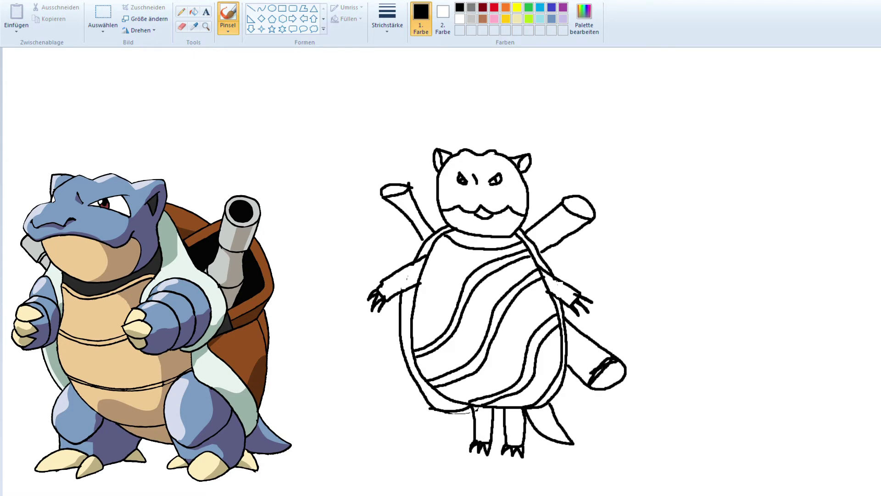
{"action": "key", "text": "ctrl+z"}
{"action": "key", "text": "ctrl+z"}
{"action": "key", "text": "ctrl+z"}
{"action": "key", "text": "ctrl+z"}
{"action": "key", "text": "ctrl+z"}
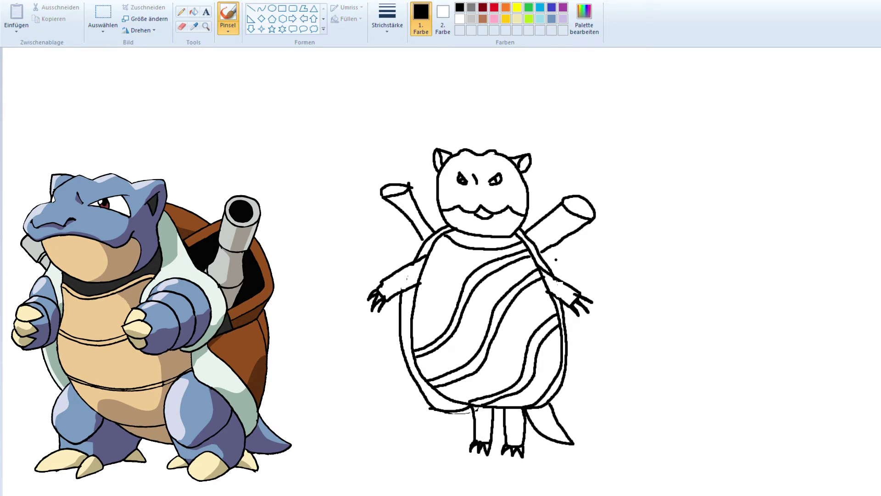
Add a second cannon with a rounded muzzle below the existing one on each side, just above the arms.
{"action": "mouse_move", "coordinate": [542, 266]}
{"action": "left_mouse_down"}
{"action": "mouse_move", "coordinate": [595, 248]}
{"action": "mouse_move", "coordinate": [614, 257]}
{"action": "mouse_move", "coordinate": [574, 281]}
{"action": "left_mouse_up"}
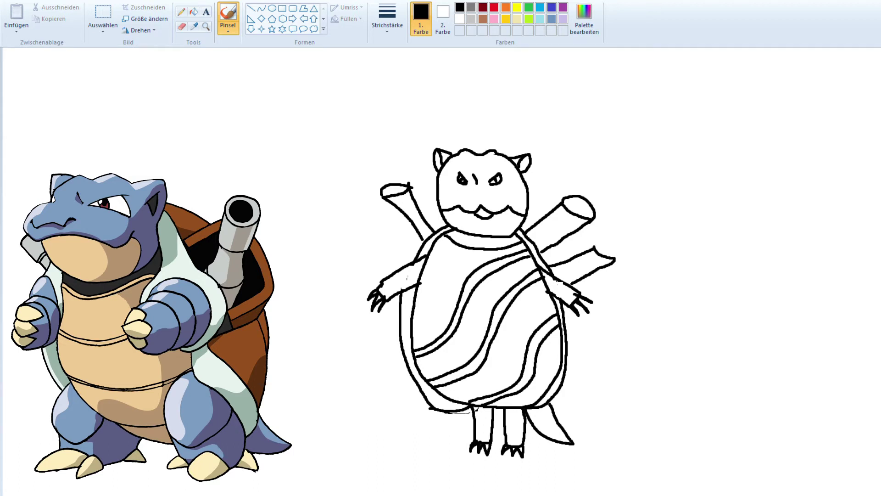
{"action": "mouse_move", "coordinate": [595, 247]}
{"action": "left_mouse_down"}
{"action": "mouse_move", "coordinate": [613, 239]}
{"action": "mouse_move", "coordinate": [616, 258]}
{"action": "left_mouse_up"}
{"action": "mouse_move", "coordinate": [417, 252]}
{"action": "left_mouse_down"}
{"action": "mouse_move", "coordinate": [352, 214]}
{"action": "mouse_move", "coordinate": [328, 227]}
{"action": "mouse_move", "coordinate": [325, 219]}
{"action": "mouse_move", "coordinate": [351, 214]}
{"action": "left_mouse_up"}
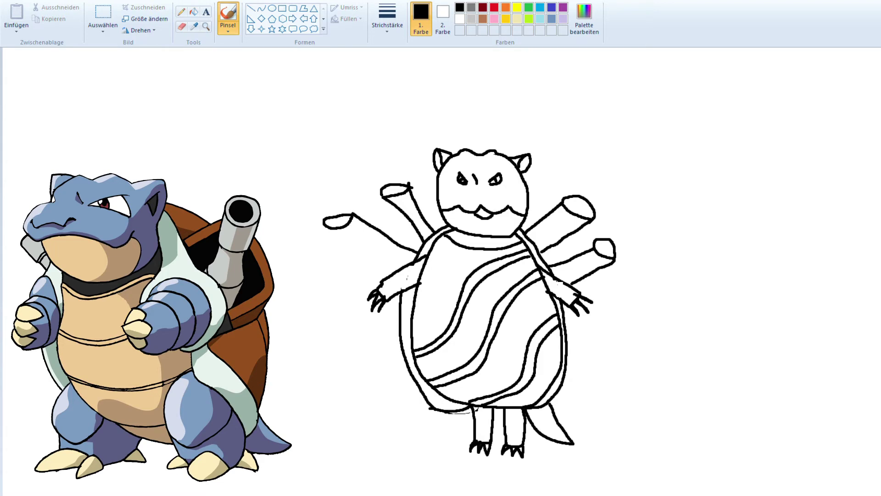
{"action": "key", "text": "ctrl+z"}
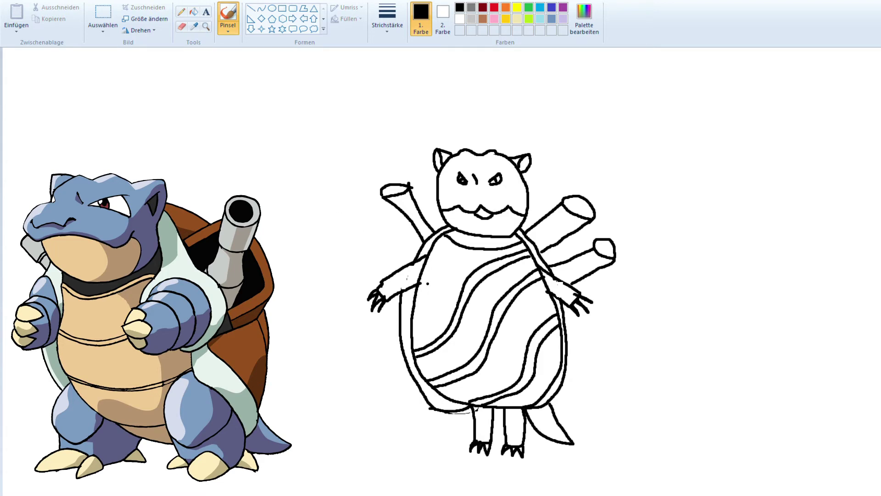
{"action": "mouse_move", "coordinate": [413, 252]}
{"action": "left_mouse_down"}
{"action": "mouse_move", "coordinate": [356, 220]}
{"action": "mouse_move", "coordinate": [345, 235]}
{"action": "mouse_move", "coordinate": [396, 270]}
{"action": "left_mouse_up"}
Draw three round projectiles in a rising line away from the muzzle of the upper right cannon.
{"action": "mouse_move", "coordinate": [594, 173]}
{"action": "left_mouse_down"}
{"action": "mouse_move", "coordinate": [591, 201]}
{"action": "mouse_move", "coordinate": [594, 174]}
{"action": "left_mouse_up"}
{"action": "mouse_move", "coordinate": [654, 114]}
{"action": "left_mouse_down"}
{"action": "mouse_move", "coordinate": [638, 145]}
{"action": "mouse_move", "coordinate": [648, 115]}
{"action": "left_mouse_up"}
{"action": "mouse_move", "coordinate": [697, 92]}
{"action": "left_mouse_down"}
{"action": "mouse_move", "coordinate": [710, 123]}
{"action": "mouse_move", "coordinate": [678, 97]}
{"action": "left_mouse_up"}
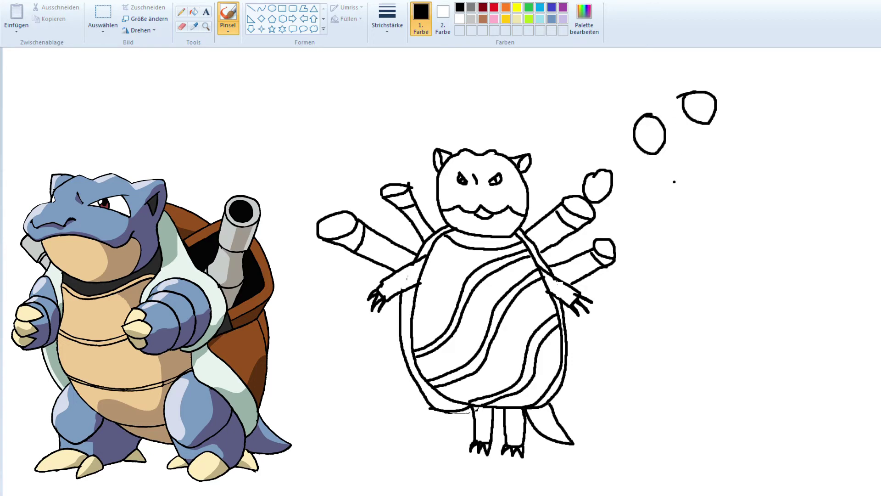
Draw three small round projectiles in a rising line away from the muzzle of the lower right cannon.
{"action": "mouse_move", "coordinate": [628, 227]}
{"action": "left_mouse_down"}
{"action": "mouse_move", "coordinate": [622, 235]}
{"action": "mouse_move", "coordinate": [648, 229]}
{"action": "mouse_move", "coordinate": [633, 225]}
{"action": "left_mouse_up"}
{"action": "mouse_move", "coordinate": [682, 206]}
{"action": "left_mouse_down"}
{"action": "mouse_move", "coordinate": [681, 226]}
{"action": "mouse_move", "coordinate": [684, 208]}
{"action": "left_mouse_up"}
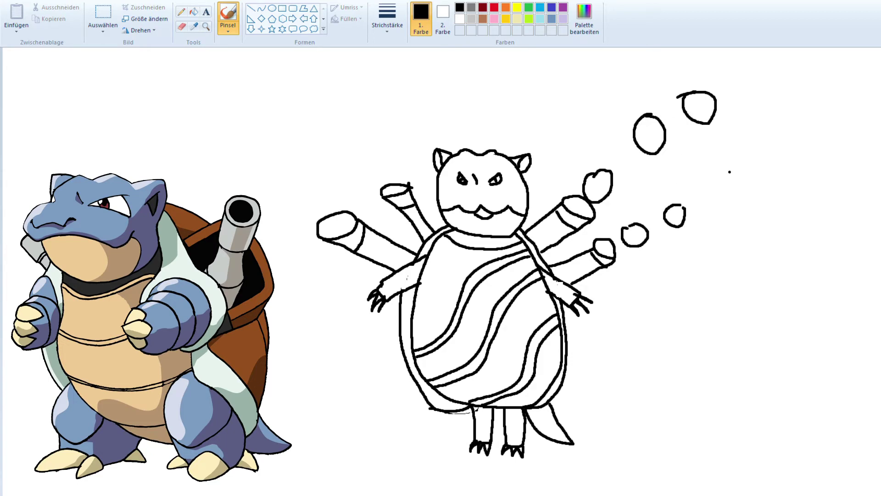
{"action": "mouse_move", "coordinate": [725, 171]}
{"action": "left_mouse_down"}
{"action": "mouse_move", "coordinate": [711, 191]}
{"action": "mouse_move", "coordinate": [734, 196]}
{"action": "mouse_move", "coordinate": [732, 180]}
{"action": "mouse_move", "coordinate": [733, 194]}
{"action": "left_mouse_up"}
Draw two round projectiles flying away from each of the two left cannons.
{"action": "mouse_move", "coordinate": [388, 146]}
{"action": "left_mouse_down"}
{"action": "mouse_move", "coordinate": [380, 151]}
{"action": "mouse_move", "coordinate": [401, 160]}
{"action": "mouse_move", "coordinate": [387, 144]}
{"action": "left_mouse_up"}
{"action": "mouse_move", "coordinate": [364, 91]}
{"action": "left_mouse_down"}
{"action": "mouse_move", "coordinate": [348, 105]}
{"action": "mouse_move", "coordinate": [382, 94]}
{"action": "mouse_move", "coordinate": [354, 90]}
{"action": "left_mouse_up"}
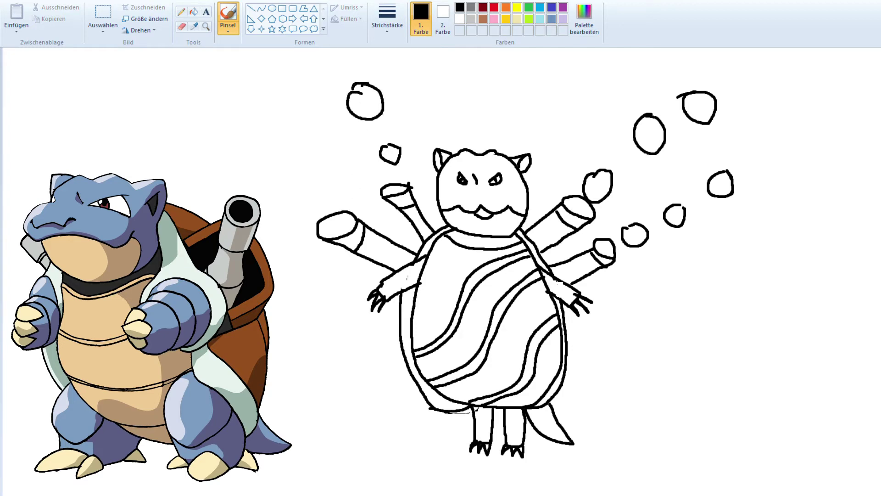
{"action": "mouse_move", "coordinate": [305, 187]}
{"action": "left_mouse_down"}
{"action": "mouse_move", "coordinate": [287, 191]}
{"action": "mouse_move", "coordinate": [287, 205]}
{"action": "mouse_move", "coordinate": [313, 209]}
{"action": "mouse_move", "coordinate": [319, 192]}
{"action": "mouse_move", "coordinate": [298, 187]}
{"action": "left_mouse_up"}
{"action": "mouse_move", "coordinate": [258, 140]}
{"action": "left_mouse_down"}
{"action": "mouse_move", "coordinate": [247, 167]}
{"action": "mouse_move", "coordinate": [277, 173]}
{"action": "mouse_move", "coordinate": [258, 139]}
{"action": "left_mouse_up"}
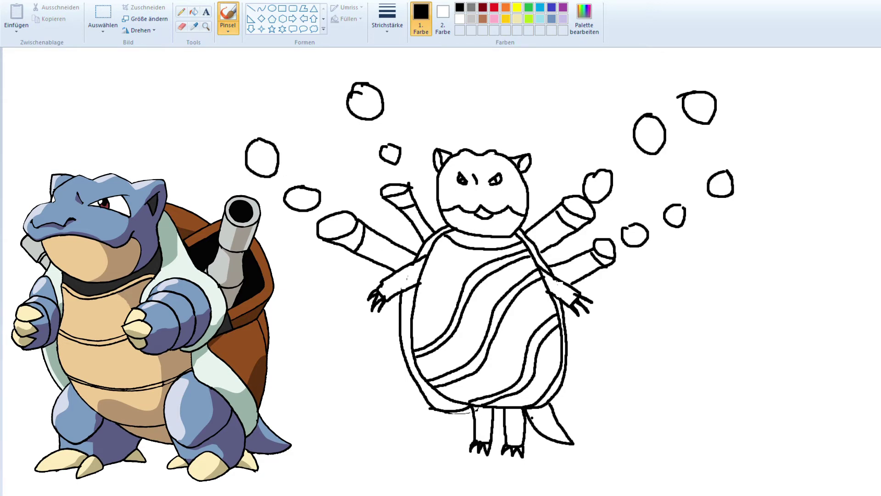
Add short curved bands across the tail, both legs and both arms.
{"action": "mouse_move", "coordinate": [533, 420]}
{"action": "left_mouse_down"}
{"action": "mouse_move", "coordinate": [552, 414]}
{"action": "mouse_move", "coordinate": [559, 424]}
{"action": "left_mouse_up"}
{"action": "mouse_move", "coordinate": [507, 435]}
{"action": "left_mouse_down"}
{"action": "mouse_move", "coordinate": [522, 436]}
{"action": "mouse_move", "coordinate": [522, 427]}
{"action": "mouse_move", "coordinate": [489, 436]}
{"action": "mouse_move", "coordinate": [490, 425]}
{"action": "left_mouse_up"}
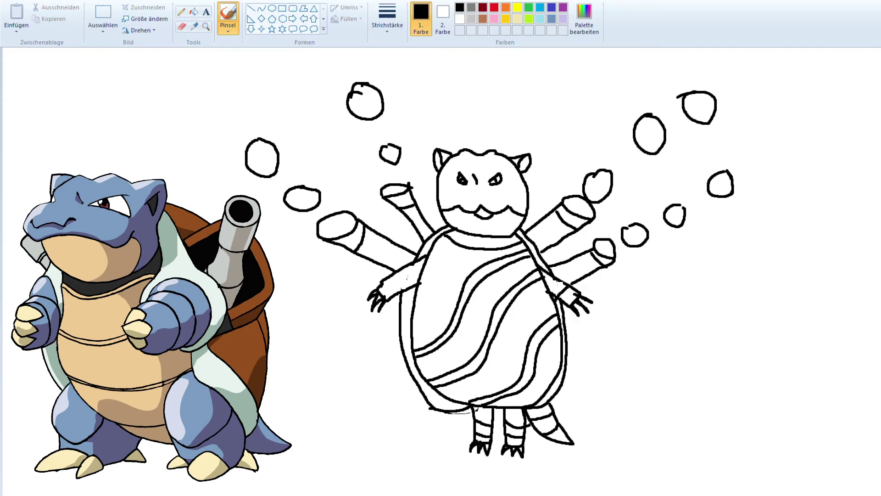
{"action": "left_click_drag", "start_coordinate": [556, 288], "coordinate": [554, 282]}
{"action": "key", "text": "ctrl+z"}
{"action": "mouse_move", "coordinate": [389, 279]}
{"action": "left_mouse_down"}
{"action": "mouse_move", "coordinate": [391, 297]}
{"action": "mouse_move", "coordinate": [402, 291]}
{"action": "left_mouse_up"}
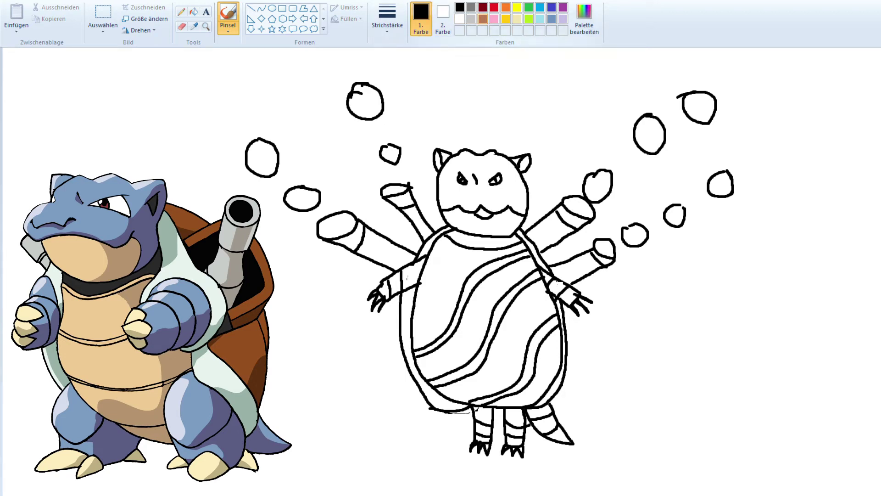
Fill the lower part of the face below the mouth with light yellow.
{"action": "left_click", "coordinate": [517, 18]}
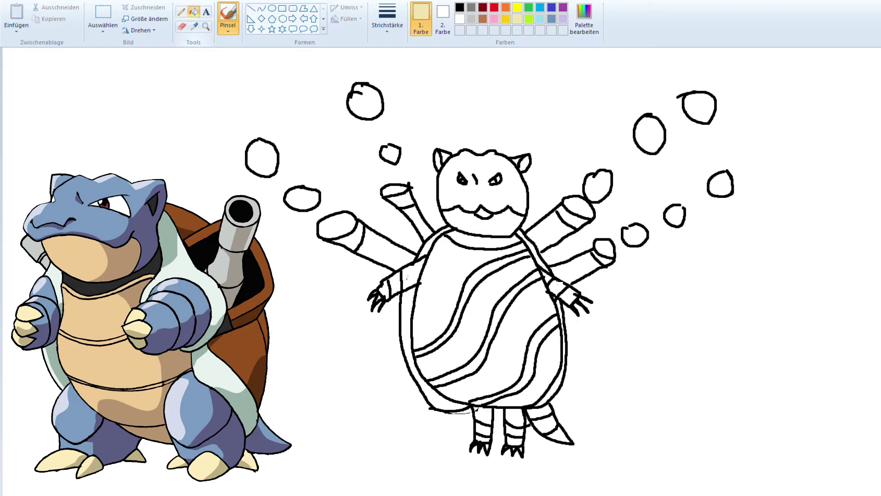
{"action": "left_click", "coordinate": [194, 11]}
{"action": "left_click", "coordinate": [437, 193]}
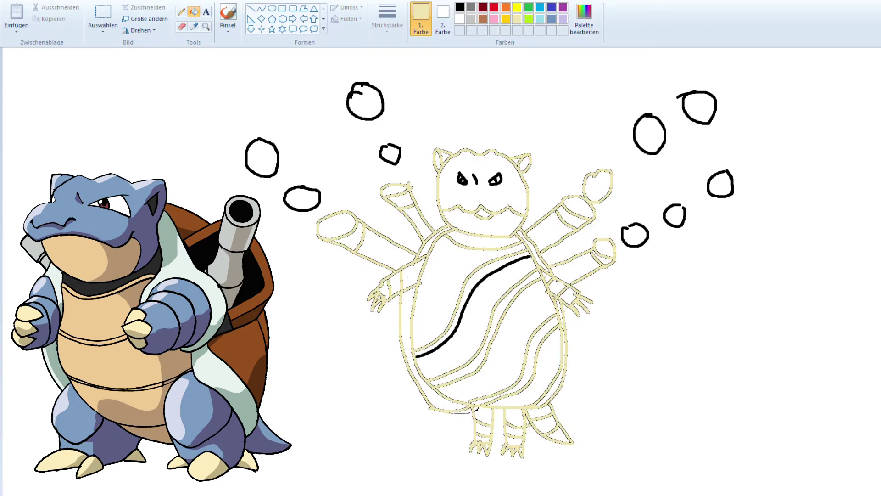
{"action": "key", "text": "ctrl+z"}
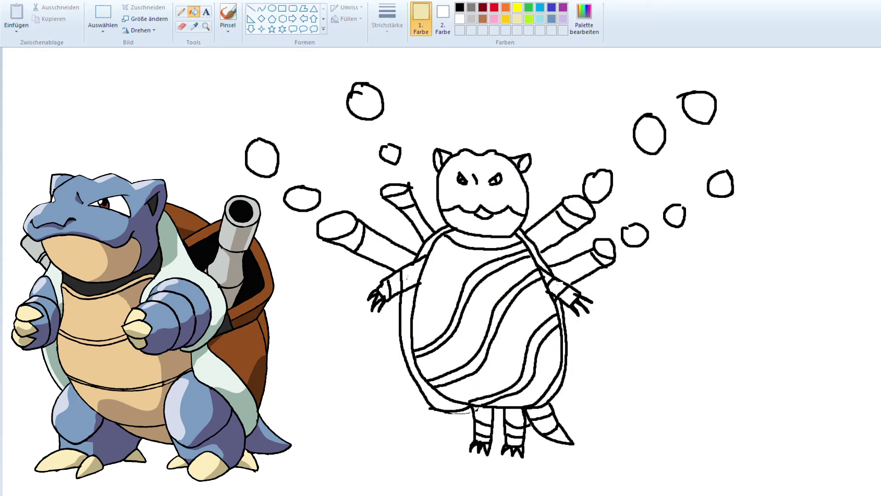
{"action": "left_click", "coordinate": [482, 225]}
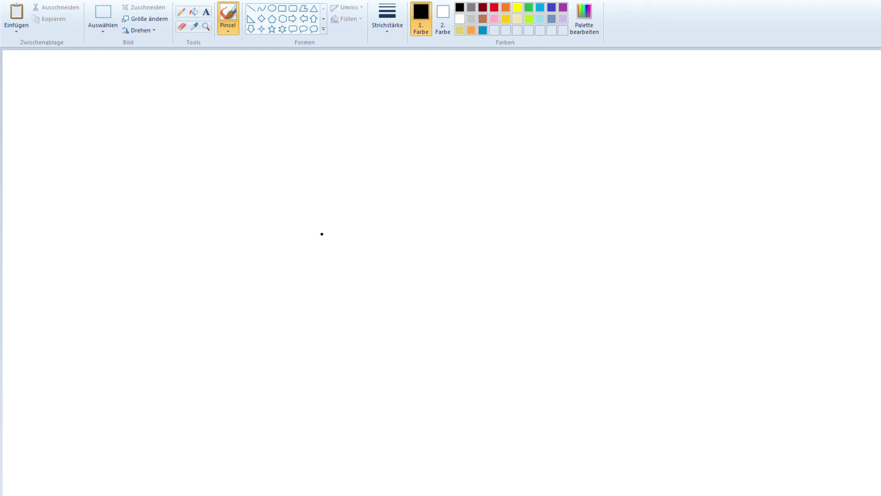
Draw a large round Koffing body in black brush on the blank canvas, with a small skull marking near its lower edge.
{"action": "mouse_move", "coordinate": [456, 196]}
{"action": "left_mouse_down"}
{"action": "mouse_move", "coordinate": [448, 198]}
{"action": "mouse_move", "coordinate": [459, 197]}
{"action": "left_mouse_up"}
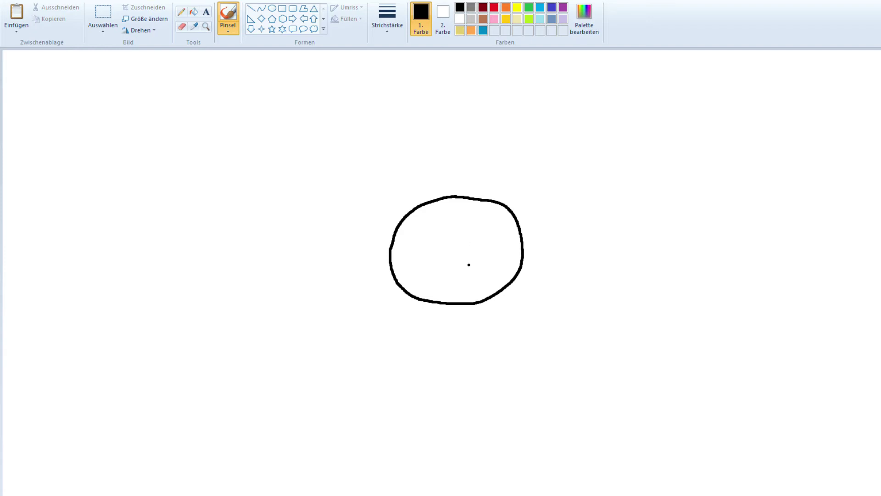
{"action": "mouse_move", "coordinate": [468, 268]}
{"action": "left_mouse_down"}
{"action": "mouse_move", "coordinate": [431, 274]}
{"action": "mouse_move", "coordinate": [432, 283]}
{"action": "mouse_move", "coordinate": [459, 291]}
{"action": "mouse_move", "coordinate": [469, 268]}
{"action": "left_mouse_up"}
{"action": "key", "text": "ctrl+z"}
{"action": "mouse_move", "coordinate": [435, 283]}
{"action": "left_mouse_down"}
{"action": "mouse_move", "coordinate": [431, 275]}
{"action": "mouse_move", "coordinate": [461, 270]}
{"action": "mouse_move", "coordinate": [436, 275]}
{"action": "left_mouse_up"}
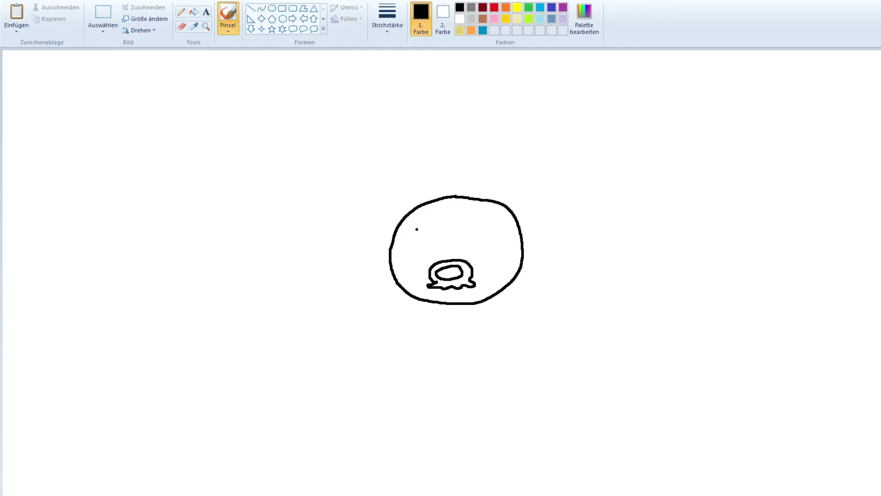
Draw a wide grinning mouth with two fangs and a tongue above the skull, and two eyes with dark pupils.
{"action": "mouse_move", "coordinate": [410, 235]}
{"action": "left_mouse_down"}
{"action": "mouse_move", "coordinate": [462, 256]}
{"action": "mouse_move", "coordinate": [491, 242]}
{"action": "mouse_move", "coordinate": [496, 225]}
{"action": "mouse_move", "coordinate": [405, 226]}
{"action": "mouse_move", "coordinate": [410, 234]}
{"action": "left_mouse_up"}
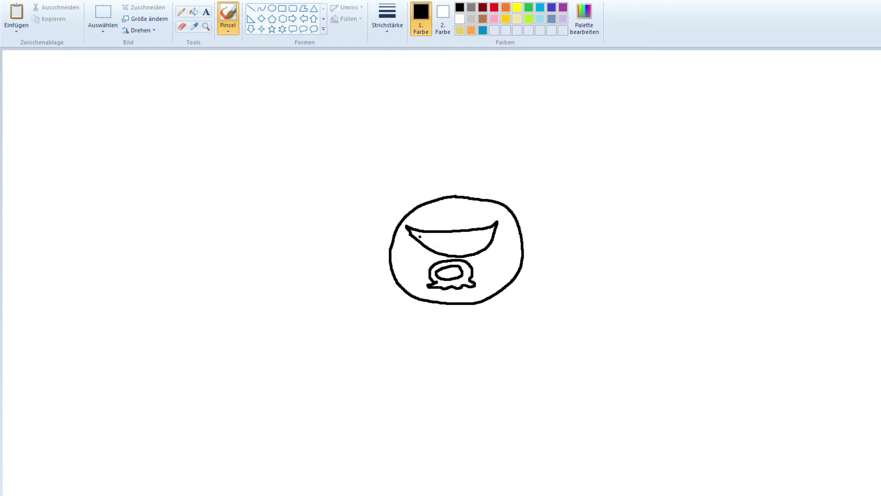
{"action": "left_click_drag", "start_coordinate": [417, 232], "coordinate": [488, 230]}
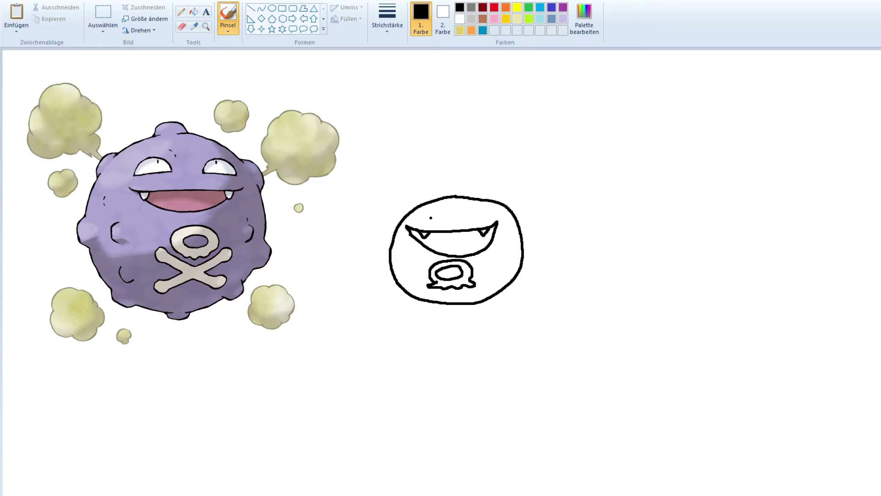
{"action": "mouse_move", "coordinate": [426, 219]}
{"action": "left_mouse_down"}
{"action": "mouse_move", "coordinate": [427, 208]}
{"action": "mouse_move", "coordinate": [448, 214]}
{"action": "mouse_move", "coordinate": [449, 221]}
{"action": "mouse_move", "coordinate": [434, 222]}
{"action": "mouse_move", "coordinate": [426, 220]}
{"action": "mouse_move", "coordinate": [483, 205]}
{"action": "mouse_move", "coordinate": [485, 219]}
{"action": "mouse_move", "coordinate": [461, 221]}
{"action": "left_mouse_up"}
{"action": "left_click", "coordinate": [465, 217]}
{"action": "mouse_move", "coordinate": [483, 249]}
{"action": "left_mouse_down"}
{"action": "mouse_move", "coordinate": [469, 241]}
{"action": "mouse_move", "coordinate": [451, 250]}
{"action": "mouse_move", "coordinate": [445, 238]}
{"action": "mouse_move", "coordinate": [437, 251]}
{"action": "left_mouse_up"}
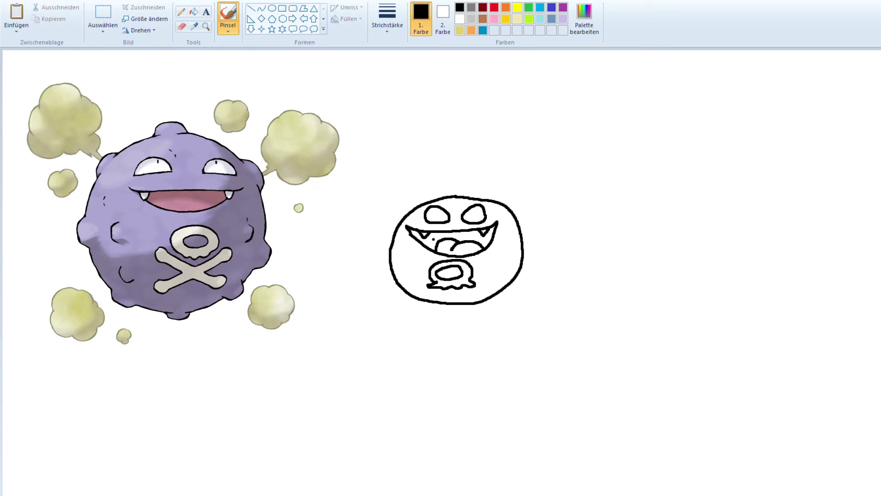
{"action": "left_click_drag", "start_coordinate": [439, 214], "coordinate": [435, 214]}
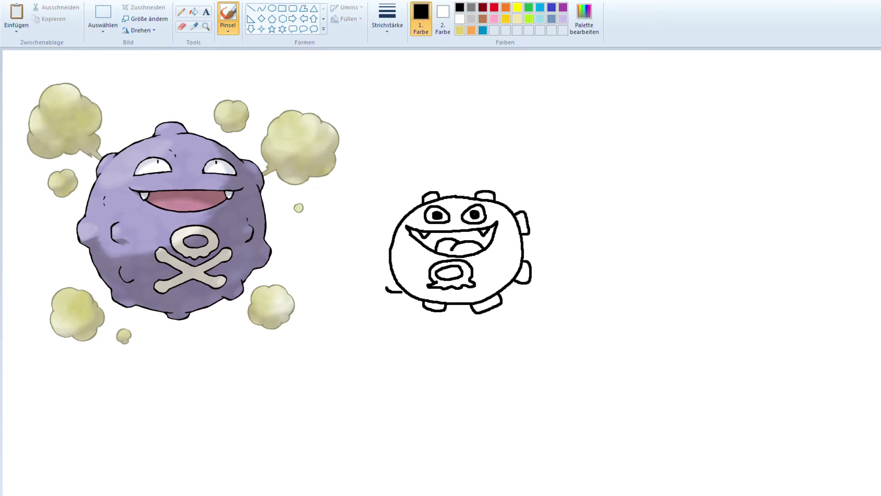
Draw small rounded knobs around the rim of the body.
{"action": "left_click_drag", "start_coordinate": [388, 290], "coordinate": [391, 275]}
{"action": "key", "text": "ctrl+z"}
{"action": "mouse_move", "coordinate": [410, 209]}
{"action": "left_mouse_down"}
{"action": "mouse_move", "coordinate": [391, 210]}
{"action": "mouse_move", "coordinate": [398, 227]}
{"action": "mouse_move", "coordinate": [404, 210]}
{"action": "mouse_move", "coordinate": [393, 212]}
{"action": "mouse_move", "coordinate": [380, 258]}
{"action": "left_mouse_up"}
{"action": "key", "text": "ctrl+z"}
{"action": "key", "text": "ctrl+z"}
{"action": "mouse_move", "coordinate": [390, 245]}
{"action": "left_mouse_down"}
{"action": "mouse_move", "coordinate": [384, 267]}
{"action": "mouse_move", "coordinate": [398, 300]}
{"action": "mouse_move", "coordinate": [411, 299]}
{"action": "mouse_move", "coordinate": [408, 263]}
{"action": "mouse_move", "coordinate": [416, 272]}
{"action": "left_mouse_up"}
{"action": "mouse_move", "coordinate": [454, 299]}
{"action": "left_mouse_down"}
{"action": "mouse_move", "coordinate": [473, 299]}
{"action": "mouse_move", "coordinate": [498, 269]}
{"action": "mouse_move", "coordinate": [508, 273]}
{"action": "left_mouse_up"}
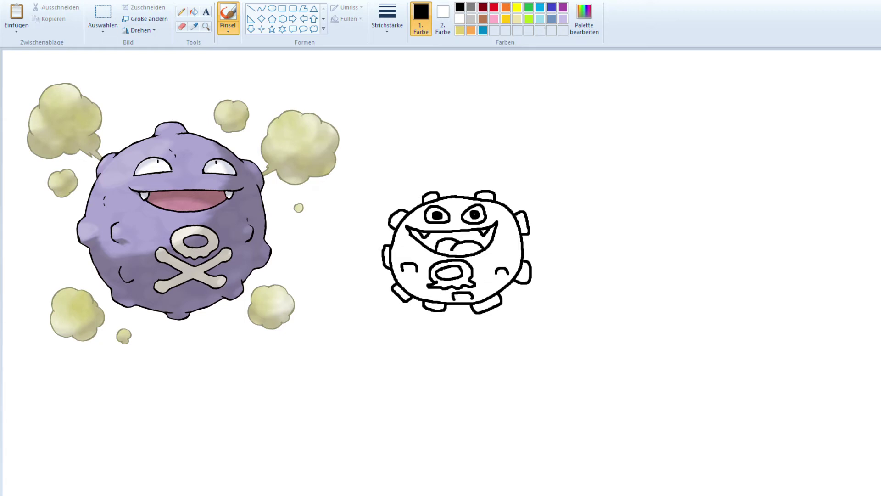
{"action": "key", "text": "ctrl+z"}
{"action": "key", "text": "ctrl+z"}
{"action": "key", "text": "ctrl+z"}
Add six short curved arcs inside the body and surround it with seven puffy gas clouds.
{"action": "mouse_move", "coordinate": [403, 267]}
{"action": "left_mouse_down"}
{"action": "mouse_move", "coordinate": [409, 259]}
{"action": "mouse_move", "coordinate": [418, 267]}
{"action": "left_mouse_up"}
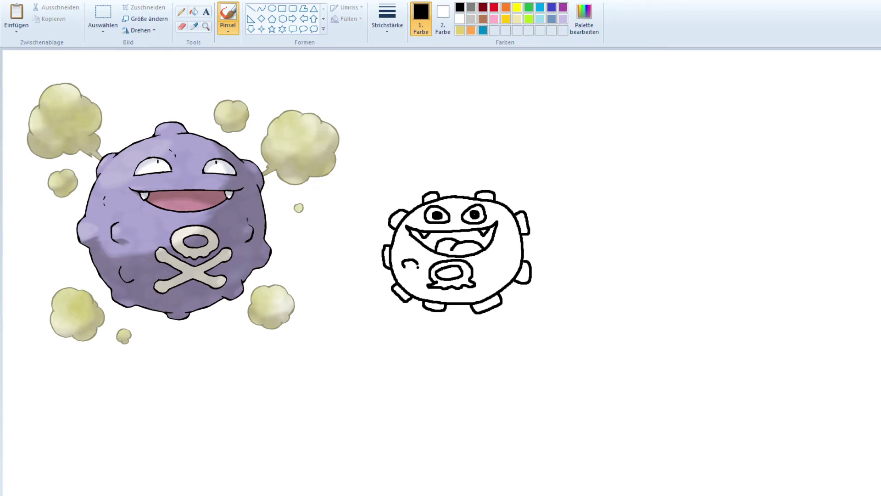
{"action": "left_click_drag", "start_coordinate": [429, 298], "coordinate": [444, 299]}
{"action": "left_click_drag", "start_coordinate": [490, 283], "coordinate": [503, 281]}
{"action": "left_click_drag", "start_coordinate": [496, 247], "coordinate": [511, 249]}
{"action": "left_click_drag", "start_coordinate": [491, 211], "coordinate": [505, 215]}
{"action": "left_click_drag", "start_coordinate": [408, 219], "coordinate": [419, 216]}
{"action": "mouse_move", "coordinate": [439, 145]}
{"action": "left_mouse_down"}
{"action": "mouse_move", "coordinate": [454, 148]}
{"action": "mouse_move", "coordinate": [442, 170]}
{"action": "mouse_move", "coordinate": [416, 156]}
{"action": "mouse_move", "coordinate": [440, 143]}
{"action": "left_mouse_up"}
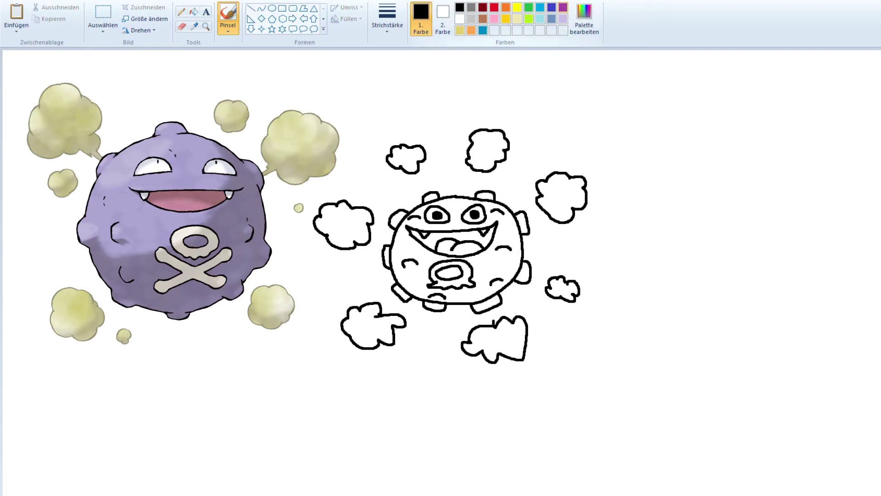
Fill the round body with purple and mix a lighter custom purple.
{"action": "left_click", "coordinate": [563, 7]}
{"action": "left_click", "coordinate": [193, 11]}
{"action": "left_click", "coordinate": [413, 257]}
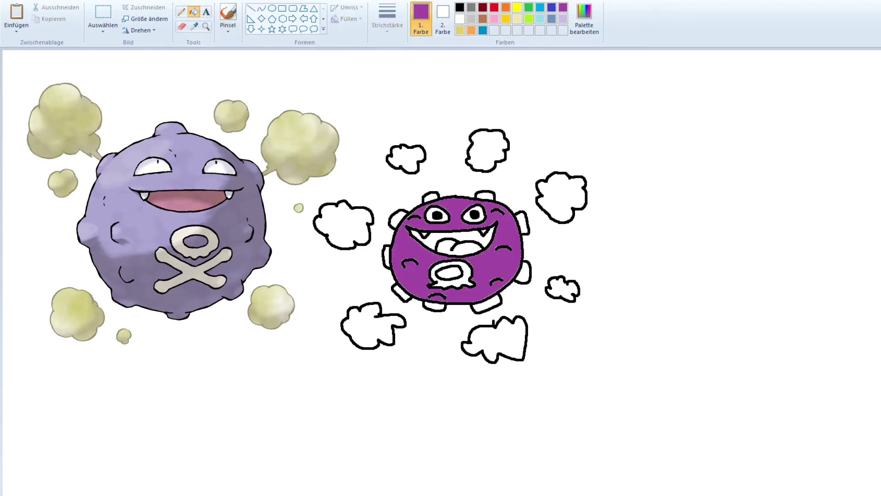
{"action": "left_click", "coordinate": [584, 18]}
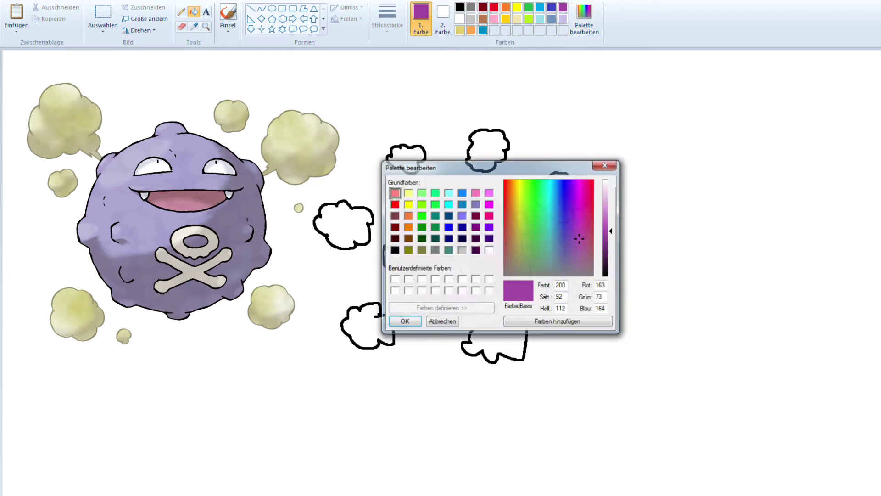
{"action": "left_click_drag", "start_coordinate": [606, 229], "coordinate": [606, 223]}
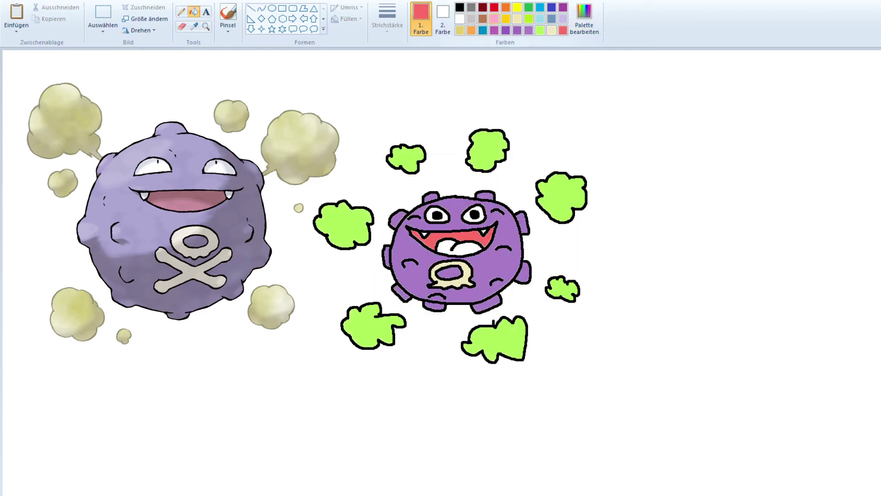
Fill the tongue inside the mouth with red.
{"action": "left_click", "coordinate": [495, 7]}
{"action": "left_click", "coordinate": [459, 247]}
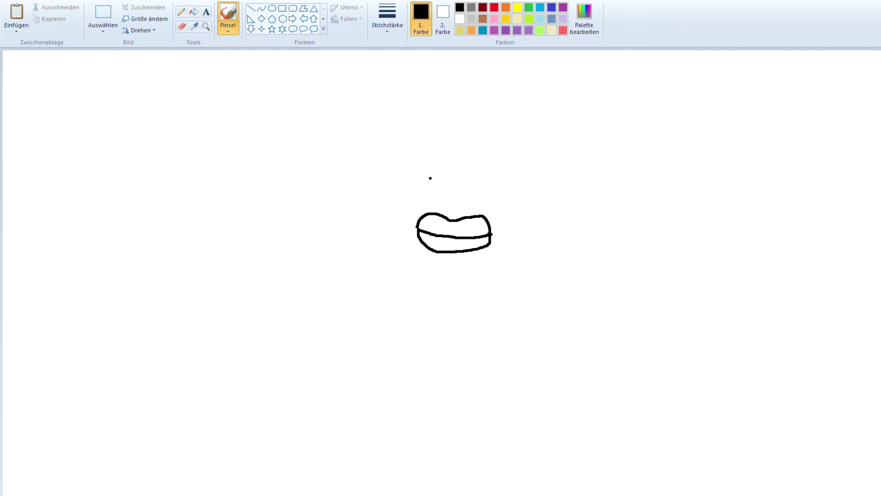
Draw two oval eyes with pupils and highlights above the thick lips, and arch an open head outline around the face.
{"action": "mouse_move", "coordinate": [430, 178]}
{"action": "left_mouse_down"}
{"action": "mouse_move", "coordinate": [428, 202]}
{"action": "mouse_move", "coordinate": [448, 201]}
{"action": "mouse_move", "coordinate": [454, 186]}
{"action": "mouse_move", "coordinate": [431, 177]}
{"action": "left_mouse_up"}
{"action": "key", "text": "ctrl+z"}
{"action": "mouse_move", "coordinate": [435, 173]}
{"action": "left_mouse_down"}
{"action": "mouse_move", "coordinate": [420, 202]}
{"action": "mouse_move", "coordinate": [430, 210]}
{"action": "mouse_move", "coordinate": [443, 207]}
{"action": "mouse_move", "coordinate": [450, 187]}
{"action": "mouse_move", "coordinate": [440, 174]}
{"action": "mouse_move", "coordinate": [428, 197]}
{"action": "mouse_move", "coordinate": [435, 205]}
{"action": "mouse_move", "coordinate": [435, 181]}
{"action": "left_mouse_up"}
{"action": "mouse_move", "coordinate": [475, 174]}
{"action": "left_mouse_down"}
{"action": "mouse_move", "coordinate": [461, 188]}
{"action": "mouse_move", "coordinate": [466, 207]}
{"action": "mouse_move", "coordinate": [477, 185]}
{"action": "left_mouse_up"}
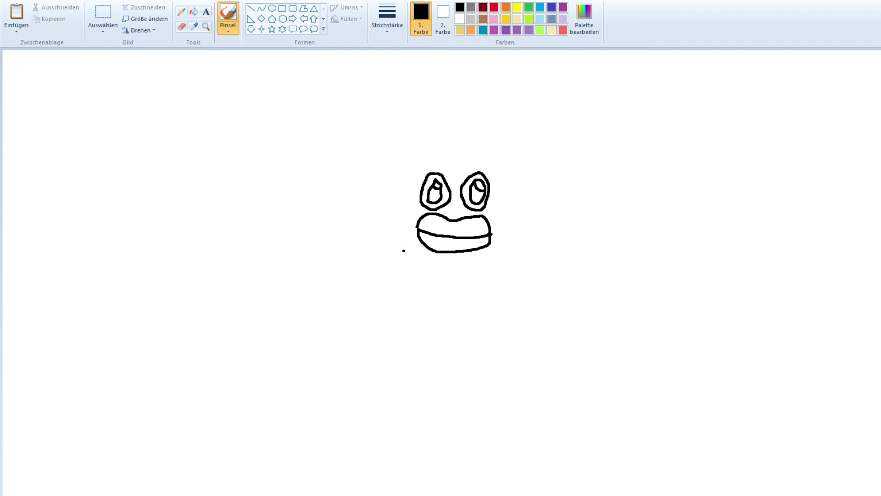
{"action": "mouse_move", "coordinate": [406, 253]}
{"action": "left_mouse_down"}
{"action": "mouse_move", "coordinate": [394, 215]}
{"action": "mouse_move", "coordinate": [394, 188]}
{"action": "mouse_move", "coordinate": [409, 167]}
{"action": "mouse_move", "coordinate": [437, 156]}
{"action": "mouse_move", "coordinate": [494, 155]}
{"action": "mouse_move", "coordinate": [512, 175]}
{"action": "mouse_move", "coordinate": [518, 208]}
{"action": "mouse_move", "coordinate": [519, 232]}
{"action": "mouse_move", "coordinate": [501, 262]}
{"action": "left_mouse_up"}
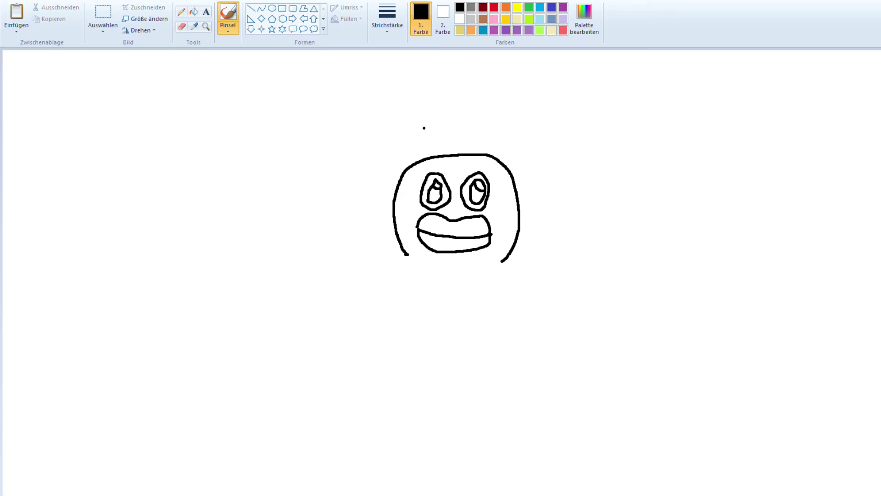
{"action": "left_click_drag", "start_coordinate": [423, 125], "coordinate": [433, 154]}
{"action": "mouse_move", "coordinate": [443, 154]}
{"action": "left_mouse_down"}
{"action": "mouse_move", "coordinate": [457, 149]}
{"action": "mouse_move", "coordinate": [450, 128]}
{"action": "mouse_move", "coordinate": [440, 130]}
{"action": "mouse_move", "coordinate": [464, 150]}
{"action": "mouse_move", "coordinate": [462, 124]}
{"action": "left_mouse_up"}
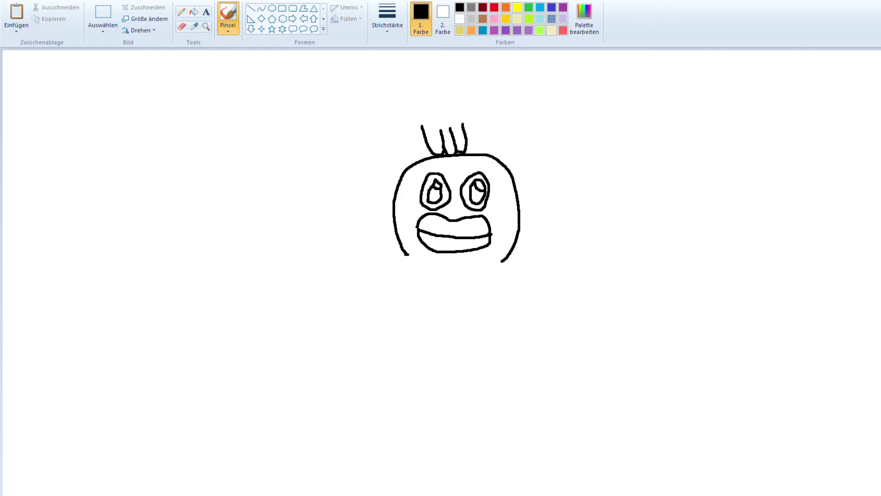
{"action": "mouse_move", "coordinate": [478, 152]}
{"action": "left_mouse_down"}
{"action": "mouse_move", "coordinate": [473, 124]}
{"action": "mouse_move", "coordinate": [487, 138]}
{"action": "mouse_move", "coordinate": [485, 123]}
{"action": "left_mouse_up"}
{"action": "key", "text": "ctrl+z"}
{"action": "key", "text": "ctrl+z"}
{"action": "key", "text": "ctrl+z"}
{"action": "key", "text": "ctrl+z"}
{"action": "key", "text": "ctrl+z"}
{"action": "key", "text": "ctrl+z"}
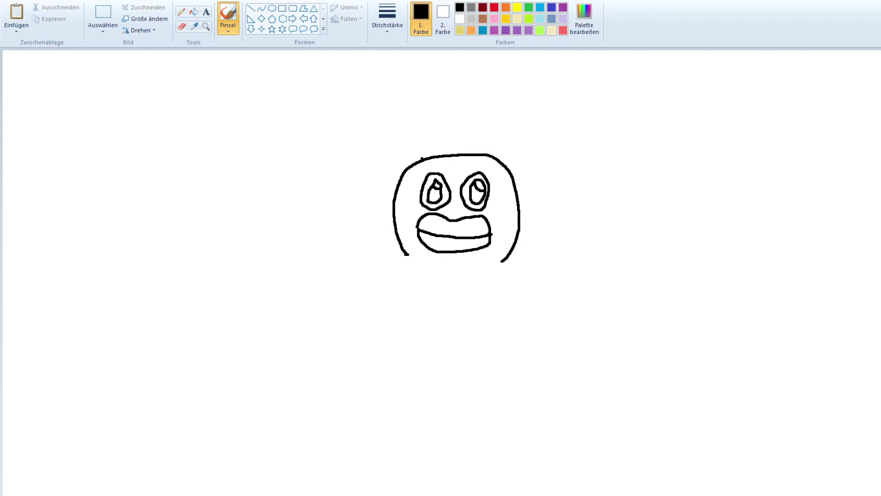
Draw a row of six upright rounded spikes along the top of the head.
{"action": "mouse_move", "coordinate": [426, 157]}
{"action": "left_mouse_down"}
{"action": "mouse_move", "coordinate": [485, 129]}
{"action": "mouse_move", "coordinate": [498, 155]}
{"action": "mouse_move", "coordinate": [470, 146]}
{"action": "left_mouse_up"}
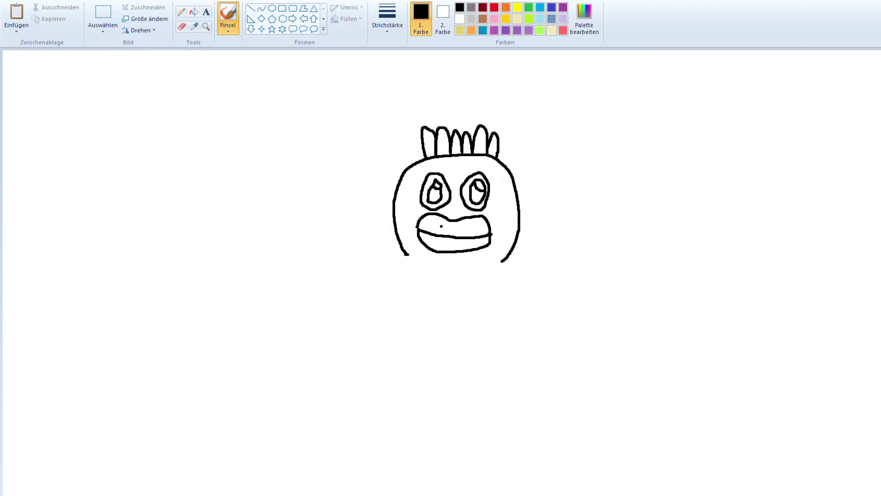
{"action": "scroll", "coordinate": [459, 224], "scroll_direction": "down", "scroll_amount": 3}
{"action": "scroll", "coordinate": [495, 214], "scroll_direction": "up", "scroll_amount": 3}
Extend the head outline into a short neck and draw a broad rounded body with a wavy lower edge.
{"action": "left_click_drag", "start_coordinate": [407, 255], "coordinate": [407, 264]}
{"action": "key", "text": "ctrl+z"}
{"action": "left_click_drag", "start_coordinate": [407, 253], "coordinate": [428, 263]}
{"action": "left_click_drag", "start_coordinate": [502, 261], "coordinate": [484, 264]}
{"action": "left_click_drag", "start_coordinate": [429, 265], "coordinate": [418, 277]}
{"action": "left_click_drag", "start_coordinate": [482, 272], "coordinate": [486, 277]}
{"action": "mouse_move", "coordinate": [419, 275]}
{"action": "left_mouse_down"}
{"action": "mouse_move", "coordinate": [382, 278]}
{"action": "mouse_move", "coordinate": [348, 303]}
{"action": "mouse_move", "coordinate": [338, 336]}
{"action": "mouse_move", "coordinate": [345, 374]}
{"action": "mouse_move", "coordinate": [366, 405]}
{"action": "mouse_move", "coordinate": [433, 422]}
{"action": "mouse_move", "coordinate": [449, 415]}
{"action": "mouse_move", "coordinate": [475, 425]}
{"action": "mouse_move", "coordinate": [512, 412]}
{"action": "mouse_move", "coordinate": [528, 419]}
{"action": "mouse_move", "coordinate": [548, 399]}
{"action": "mouse_move", "coordinate": [486, 277]}
{"action": "left_mouse_up"}
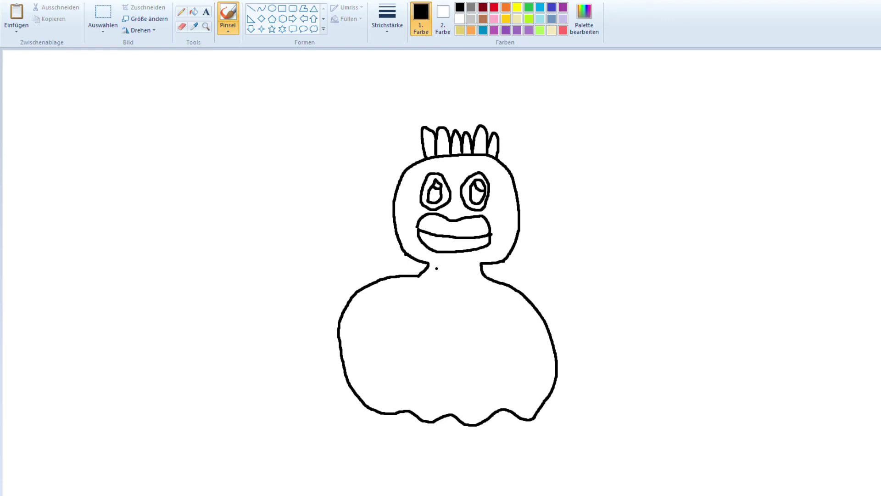
{"action": "mouse_move", "coordinate": [436, 271]}
{"action": "left_mouse_down"}
{"action": "mouse_move", "coordinate": [401, 304]}
{"action": "mouse_move", "coordinate": [413, 357]}
{"action": "mouse_move", "coordinate": [393, 409]}
{"action": "left_mouse_up"}
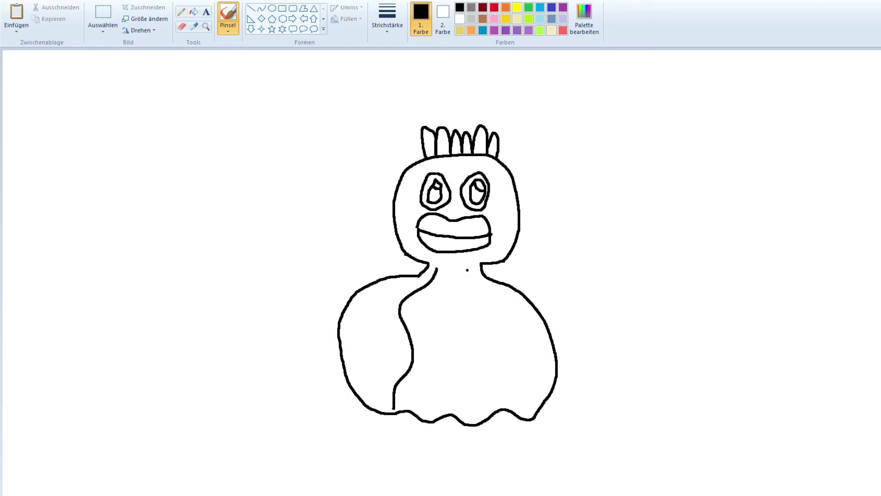
{"action": "mouse_move", "coordinate": [465, 270]}
{"action": "left_mouse_down"}
{"action": "mouse_move", "coordinate": [500, 326]}
{"action": "mouse_move", "coordinate": [507, 409]}
{"action": "left_mouse_up"}
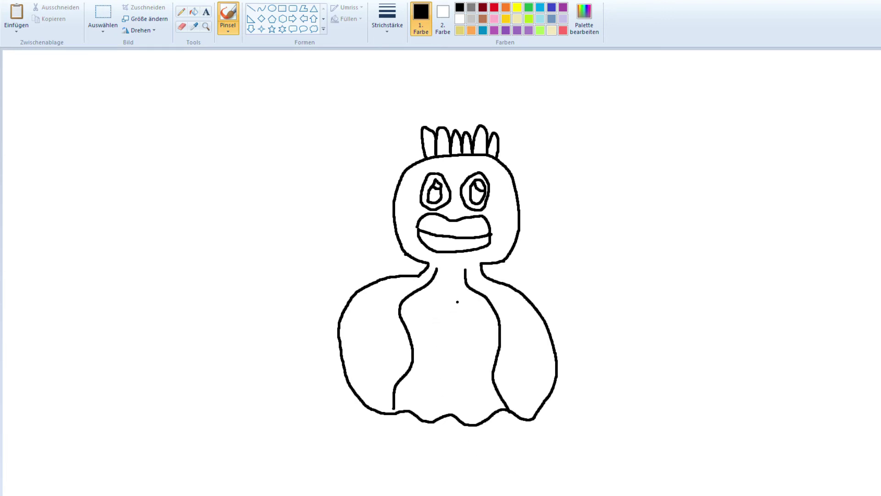
{"action": "scroll", "coordinate": [462, 303], "scroll_direction": "down", "scroll_amount": 5}
{"action": "scroll", "coordinate": [464, 304], "scroll_direction": "up", "scroll_amount": 5}
{"action": "key", "text": "ctrl+z"}
{"action": "key", "text": "ctrl+z"}
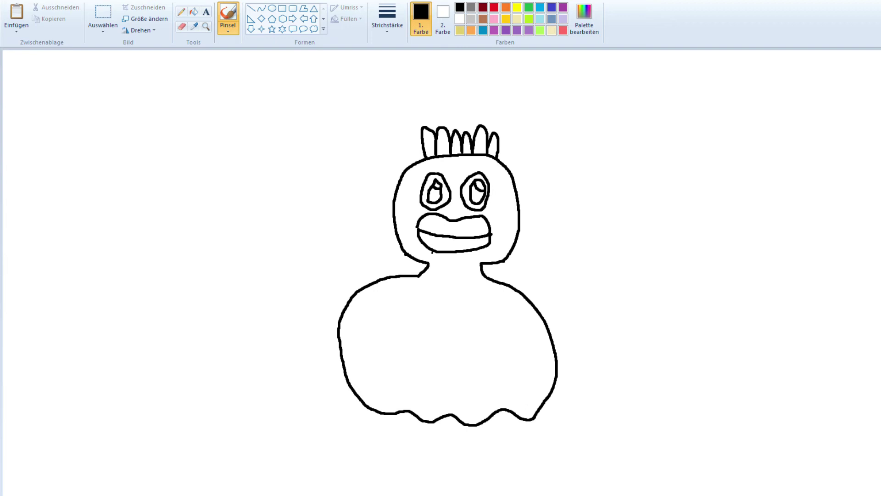
Draw a long narrow strip from the lower lip down the body, winding to its lower left edge.
{"action": "left_click_drag", "start_coordinate": [433, 253], "coordinate": [430, 377]}
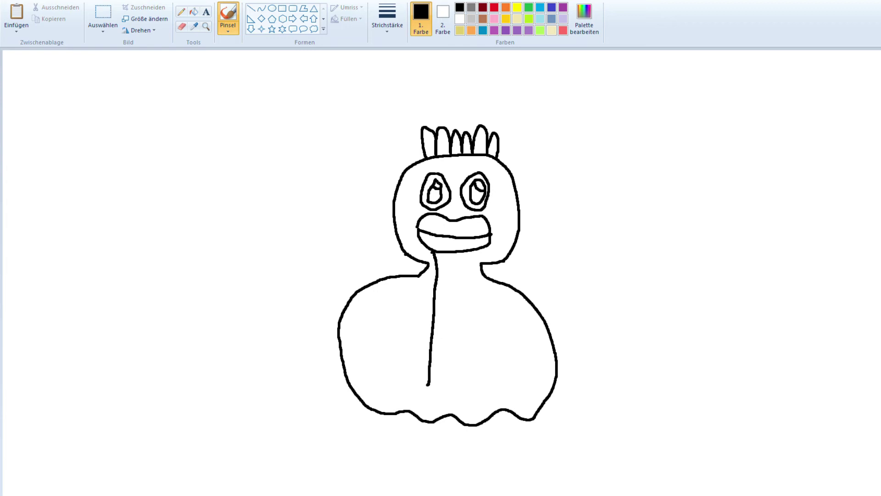
{"action": "mouse_move", "coordinate": [429, 385]}
{"action": "left_mouse_down"}
{"action": "mouse_move", "coordinate": [393, 399]}
{"action": "mouse_move", "coordinate": [387, 411]}
{"action": "left_mouse_up"}
{"action": "mouse_move", "coordinate": [442, 252]}
{"action": "left_mouse_down"}
{"action": "mouse_move", "coordinate": [439, 382]}
{"action": "mouse_move", "coordinate": [398, 410]}
{"action": "left_mouse_up"}
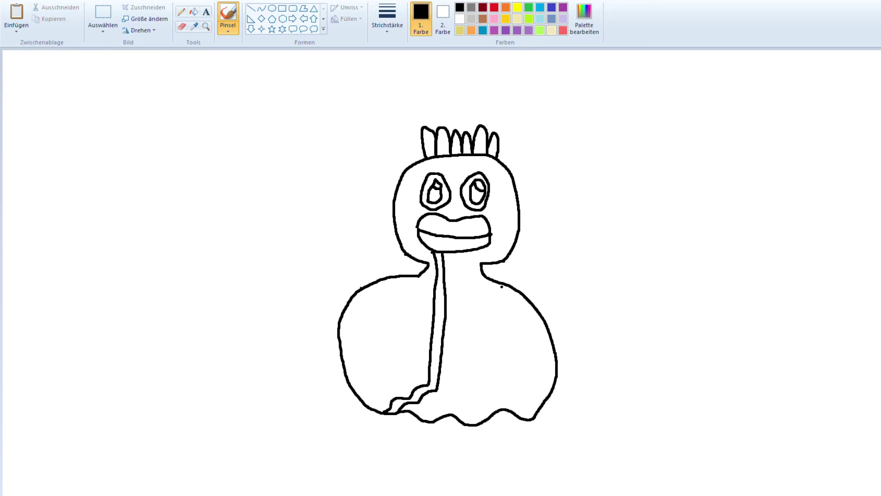
Draw four slanted rounded spikes across the outline of the body's right shoulder.
{"action": "mouse_move", "coordinate": [498, 287]}
{"action": "left_mouse_down"}
{"action": "mouse_move", "coordinate": [523, 294]}
{"action": "mouse_move", "coordinate": [547, 282]}
{"action": "left_mouse_up"}
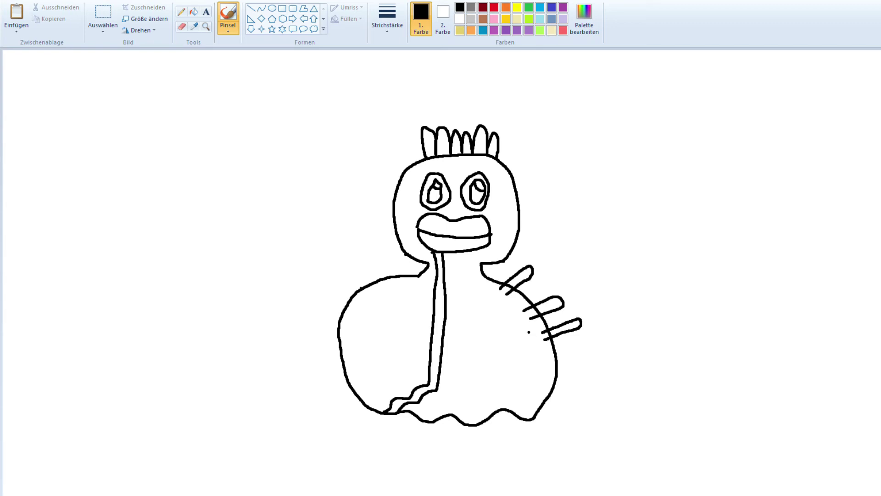
{"action": "mouse_move", "coordinate": [517, 300]}
{"action": "left_mouse_down"}
{"action": "mouse_move", "coordinate": [559, 271]}
{"action": "mouse_move", "coordinate": [524, 306]}
{"action": "left_mouse_up"}
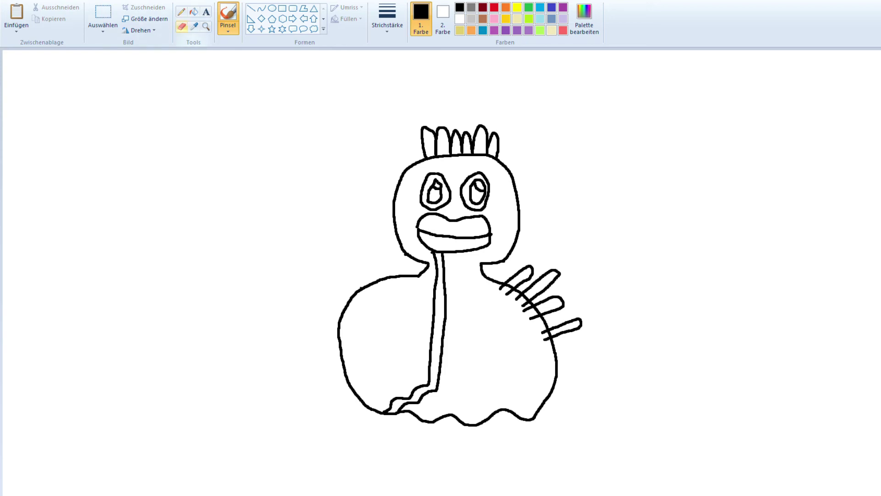
Erase the four spikes crossing the right shoulder, restore the body outline, and draw four small arches inside the body's right side.
{"action": "left_click", "coordinate": [182, 26]}
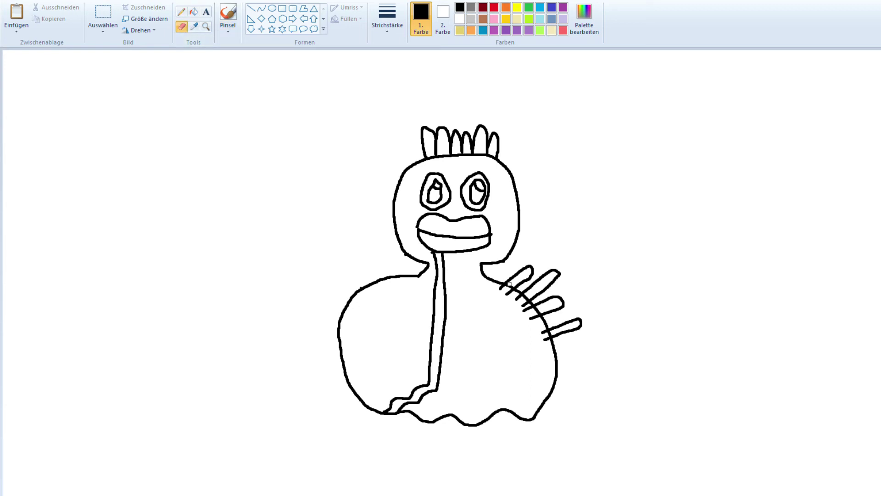
{"action": "left_click_drag", "start_coordinate": [510, 284], "coordinate": [511, 285]}
{"action": "left_click", "coordinate": [511, 285]}
{"action": "mouse_move", "coordinate": [539, 368]}
{"action": "left_mouse_down"}
{"action": "mouse_move", "coordinate": [548, 374]}
{"action": "mouse_move", "coordinate": [540, 379]}
{"action": "left_mouse_up"}
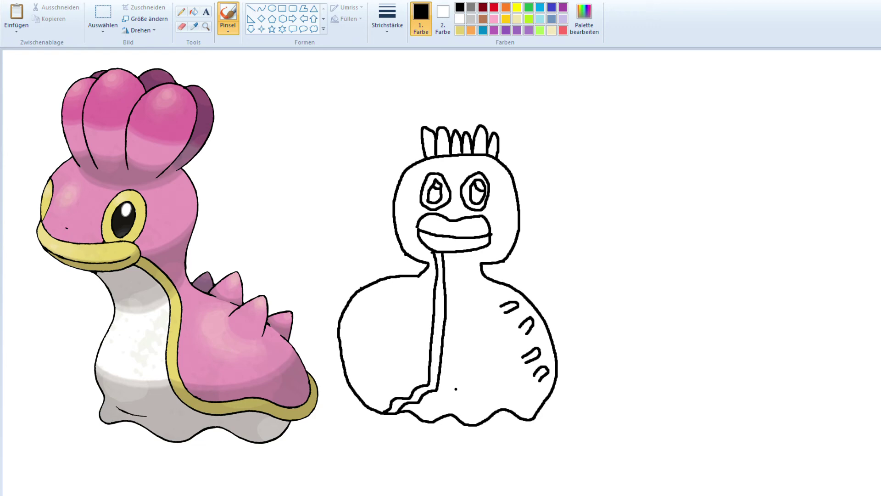
{"action": "scroll", "coordinate": [453, 426], "scroll_direction": "down", "scroll_amount": 5}
{"action": "scroll", "coordinate": [452, 427], "scroll_direction": "up", "scroll_amount": 5}
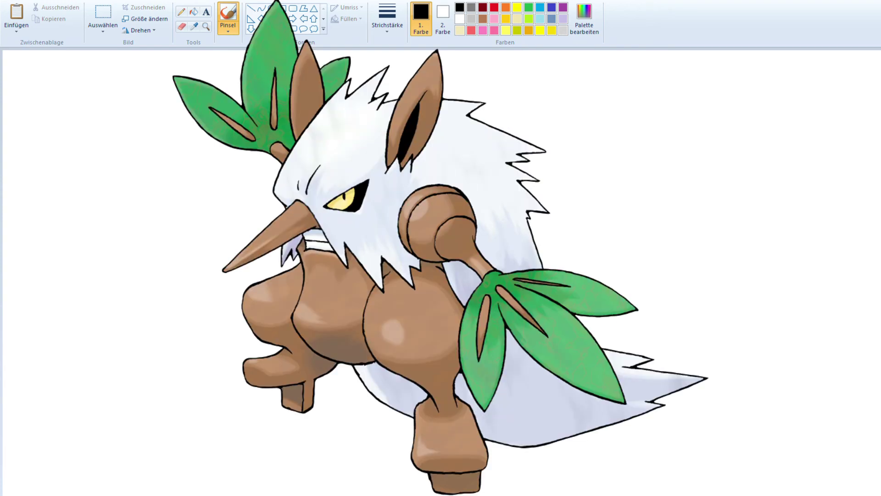
Draw a long nose tapering to a point at the lower left and an angry slanted eye with a pupil above its wide end.
{"action": "mouse_move", "coordinate": [421, 206]}
{"action": "left_mouse_down"}
{"action": "mouse_move", "coordinate": [354, 282]}
{"action": "mouse_move", "coordinate": [411, 252]}
{"action": "mouse_move", "coordinate": [442, 220]}
{"action": "left_mouse_up"}
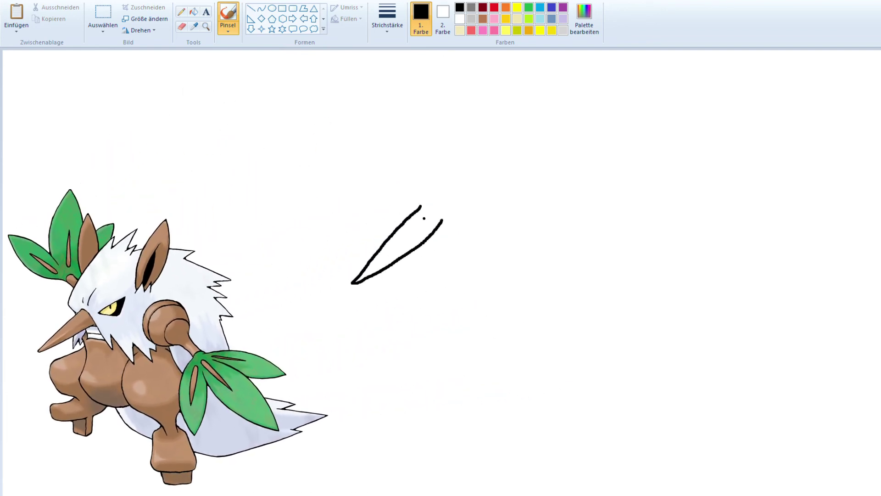
{"action": "left_click_drag", "start_coordinate": [421, 205], "coordinate": [443, 220]}
{"action": "mouse_move", "coordinate": [452, 174]}
{"action": "left_mouse_down"}
{"action": "mouse_move", "coordinate": [431, 193]}
{"action": "mouse_move", "coordinate": [462, 185]}
{"action": "mouse_move", "coordinate": [463, 171]}
{"action": "mouse_move", "coordinate": [453, 171]}
{"action": "mouse_move", "coordinate": [456, 186]}
{"action": "mouse_move", "coordinate": [439, 190]}
{"action": "left_mouse_up"}
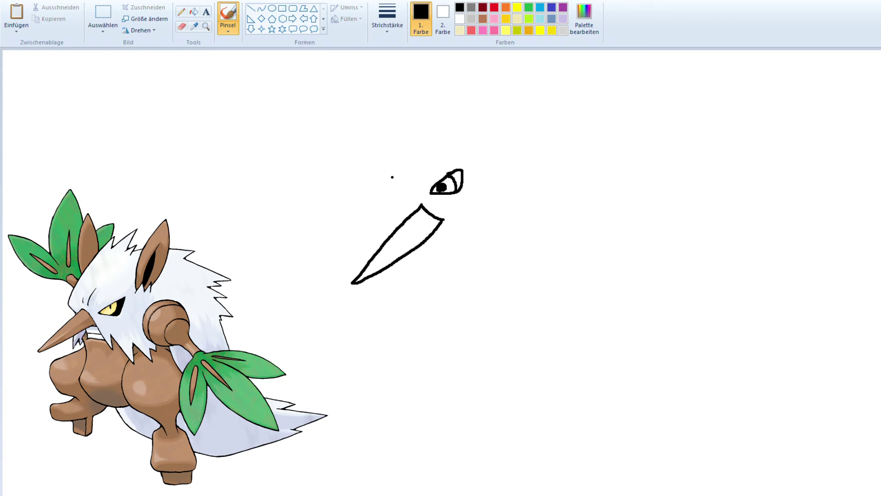
Draw the matching angry left eye and redo its pupil as a small filled black dot.
{"action": "mouse_move", "coordinate": [399, 170]}
{"action": "left_mouse_down"}
{"action": "mouse_move", "coordinate": [417, 190]}
{"action": "mouse_move", "coordinate": [391, 180]}
{"action": "mouse_move", "coordinate": [401, 169]}
{"action": "mouse_move", "coordinate": [400, 189]}
{"action": "mouse_move", "coordinate": [412, 187]}
{"action": "mouse_move", "coordinate": [404, 178]}
{"action": "left_mouse_up"}
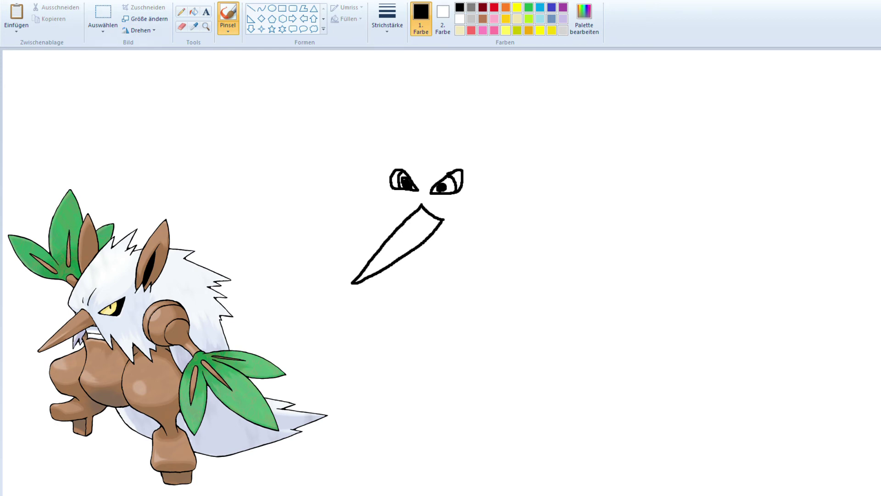
{"action": "key", "text": "ctrl+z"}
{"action": "mouse_move", "coordinate": [405, 184]}
{"action": "left_mouse_down"}
{"action": "mouse_move", "coordinate": [412, 188]}
{"action": "mouse_move", "coordinate": [403, 177]}
{"action": "left_mouse_up"}
{"action": "key", "text": "ctrl+z"}
{"action": "key", "text": "ctrl+z"}
{"action": "left_click_drag", "start_coordinate": [406, 186], "coordinate": [409, 183]}
Draw a small half-moon mouth to the lower right of the nose, replacing the first rounder shape.
{"action": "mouse_move", "coordinate": [431, 246]}
{"action": "left_mouse_down"}
{"action": "mouse_move", "coordinate": [454, 236]}
{"action": "mouse_move", "coordinate": [468, 243]}
{"action": "mouse_move", "coordinate": [461, 262]}
{"action": "mouse_move", "coordinate": [434, 262]}
{"action": "mouse_move", "coordinate": [432, 247]}
{"action": "left_mouse_up"}
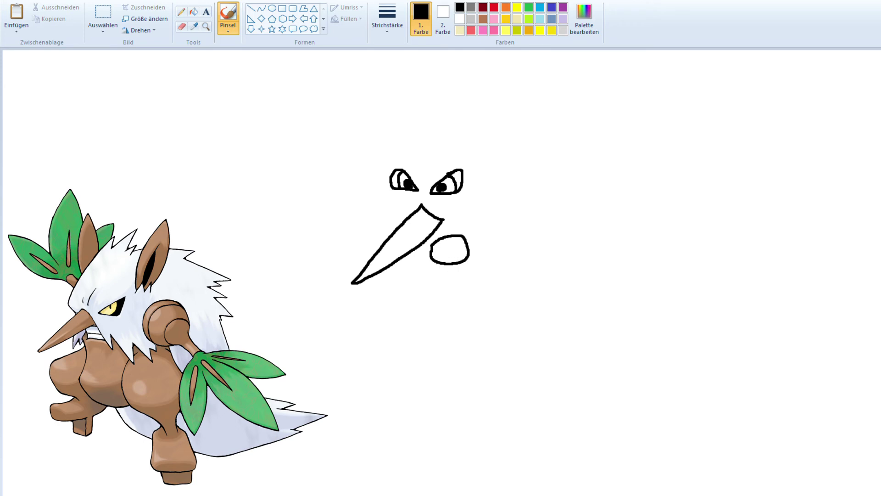
{"action": "key", "text": "ctrl+z"}
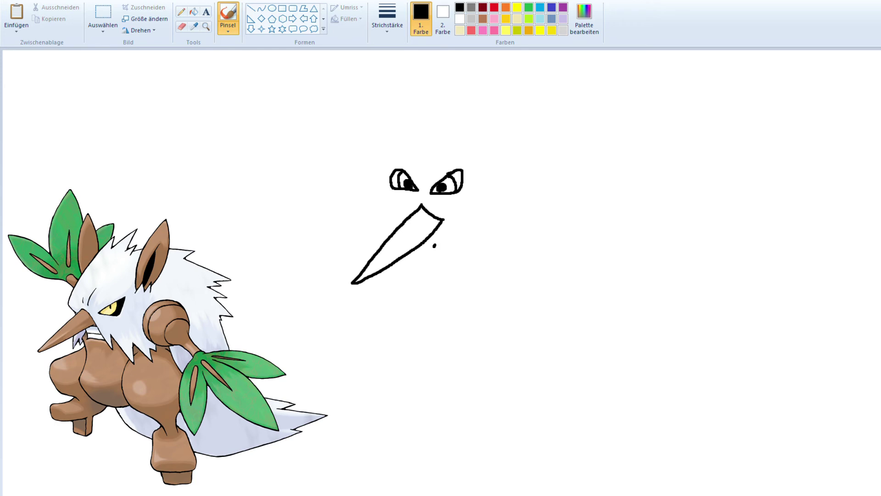
{"action": "mouse_move", "coordinate": [434, 246]}
{"action": "left_mouse_down"}
{"action": "mouse_move", "coordinate": [454, 238]}
{"action": "mouse_move", "coordinate": [460, 247]}
{"action": "mouse_move", "coordinate": [435, 249]}
{"action": "left_mouse_up"}
Outline a rounded face around the eyes and mouth, surrounded by a large shaggy body tapering to a tail at the right.
{"action": "mouse_move", "coordinate": [455, 139]}
{"action": "left_mouse_down"}
{"action": "mouse_move", "coordinate": [506, 122]}
{"action": "mouse_move", "coordinate": [489, 143]}
{"action": "mouse_move", "coordinate": [513, 144]}
{"action": "mouse_move", "coordinate": [510, 156]}
{"action": "mouse_move", "coordinate": [524, 167]}
{"action": "mouse_move", "coordinate": [512, 177]}
{"action": "mouse_move", "coordinate": [513, 200]}
{"action": "mouse_move", "coordinate": [533, 217]}
{"action": "mouse_move", "coordinate": [518, 238]}
{"action": "mouse_move", "coordinate": [578, 328]}
{"action": "mouse_move", "coordinate": [622, 344]}
{"action": "mouse_move", "coordinate": [626, 355]}
{"action": "mouse_move", "coordinate": [611, 367]}
{"action": "mouse_move", "coordinate": [508, 388]}
{"action": "mouse_move", "coordinate": [447, 372]}
{"action": "mouse_move", "coordinate": [412, 334]}
{"action": "mouse_move", "coordinate": [386, 195]}
{"action": "mouse_move", "coordinate": [402, 158]}
{"action": "mouse_move", "coordinate": [456, 138]}
{"action": "left_mouse_up"}
{"action": "mouse_move", "coordinate": [410, 155]}
{"action": "left_mouse_down"}
{"action": "mouse_move", "coordinate": [466, 165]}
{"action": "mouse_move", "coordinate": [479, 181]}
{"action": "mouse_move", "coordinate": [486, 233]}
{"action": "mouse_move", "coordinate": [483, 253]}
{"action": "mouse_move", "coordinate": [463, 263]}
{"action": "mouse_move", "coordinate": [401, 262]}
{"action": "left_mouse_up"}
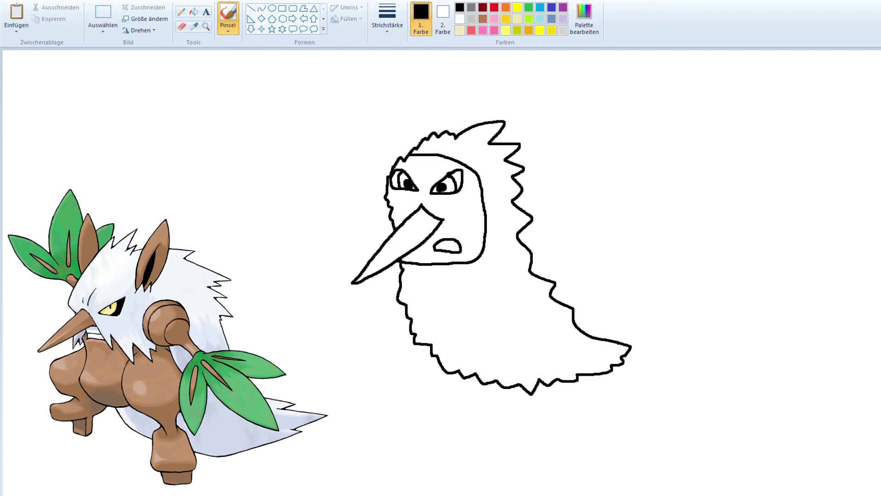
Draw the right arm with an oval shoulder, a thin straight forearm and three leaf-shaped fingers.
{"action": "mouse_move", "coordinate": [534, 254]}
{"action": "left_mouse_down"}
{"action": "mouse_move", "coordinate": [522, 242]}
{"action": "mouse_move", "coordinate": [565, 216]}
{"action": "mouse_move", "coordinate": [594, 239]}
{"action": "mouse_move", "coordinate": [634, 239]}
{"action": "left_mouse_up"}
{"action": "left_click_drag", "start_coordinate": [533, 253], "coordinate": [642, 254]}
{"action": "mouse_move", "coordinate": [635, 240]}
{"action": "left_mouse_down"}
{"action": "mouse_move", "coordinate": [643, 215]}
{"action": "mouse_move", "coordinate": [678, 209]}
{"action": "mouse_move", "coordinate": [667, 232]}
{"action": "mouse_move", "coordinate": [637, 241]}
{"action": "mouse_move", "coordinate": [652, 275]}
{"action": "mouse_move", "coordinate": [667, 280]}
{"action": "mouse_move", "coordinate": [680, 274]}
{"action": "mouse_move", "coordinate": [642, 254]}
{"action": "mouse_move", "coordinate": [650, 242]}
{"action": "mouse_move", "coordinate": [688, 238]}
{"action": "mouse_move", "coordinate": [700, 250]}
{"action": "mouse_move", "coordinate": [671, 258]}
{"action": "mouse_move", "coordinate": [637, 246]}
{"action": "left_mouse_up"}
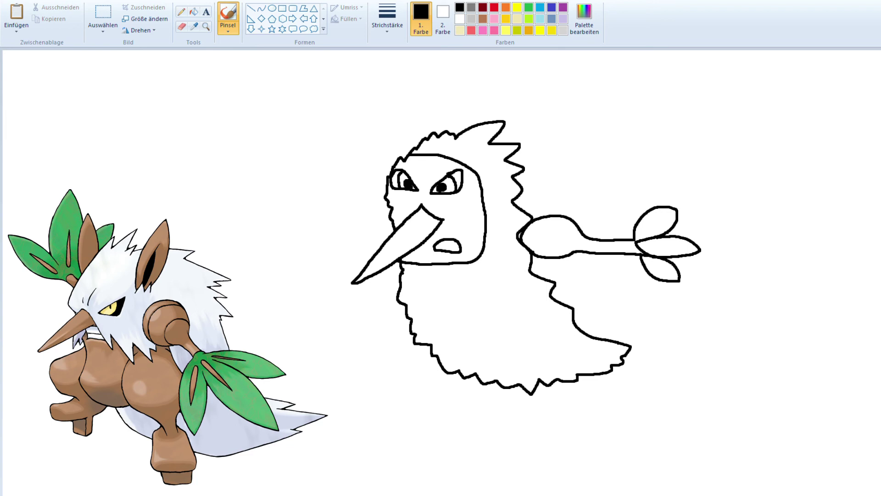
Draw the left arm behind the nose, reaching down to the lower left and ending in three leaf-shaped fingers.
{"action": "left_click_drag", "start_coordinate": [399, 274], "coordinate": [379, 279]}
{"action": "mouse_move", "coordinate": [394, 228]}
{"action": "left_mouse_down"}
{"action": "mouse_move", "coordinate": [371, 232]}
{"action": "mouse_move", "coordinate": [312, 305]}
{"action": "left_mouse_up"}
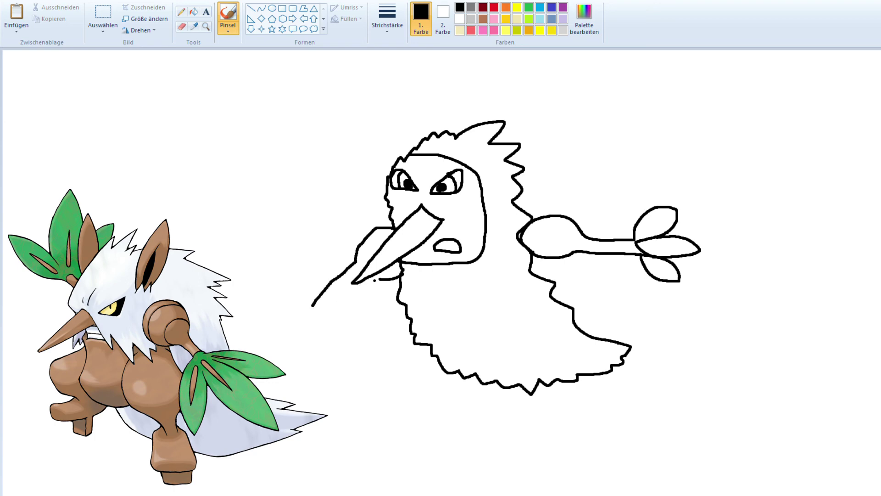
{"action": "mouse_move", "coordinate": [381, 279]}
{"action": "left_mouse_down"}
{"action": "mouse_move", "coordinate": [288, 321]}
{"action": "mouse_move", "coordinate": [276, 356]}
{"action": "mouse_move", "coordinate": [301, 348]}
{"action": "mouse_move", "coordinate": [319, 309]}
{"action": "mouse_move", "coordinate": [317, 339]}
{"action": "mouse_move", "coordinate": [328, 360]}
{"action": "mouse_move", "coordinate": [338, 321]}
{"action": "mouse_move", "coordinate": [293, 292]}
{"action": "mouse_move", "coordinate": [261, 297]}
{"action": "mouse_move", "coordinate": [278, 308]}
{"action": "mouse_move", "coordinate": [314, 306]}
{"action": "left_mouse_up"}
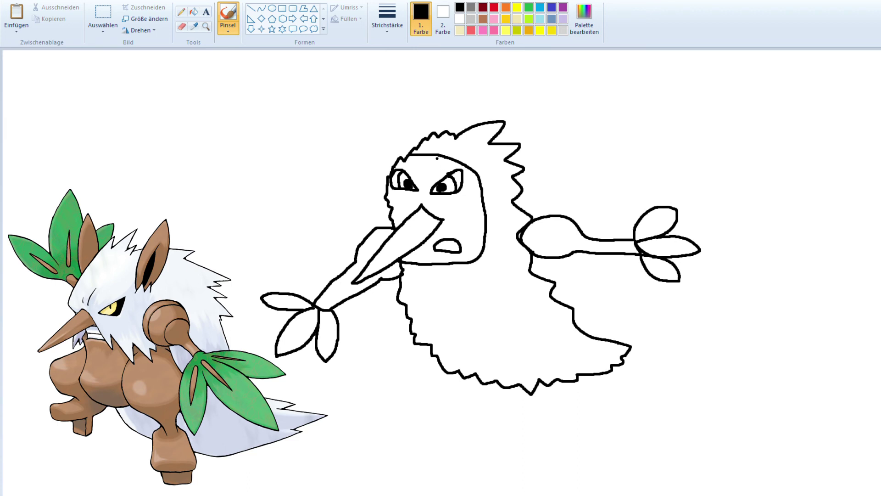
Try a second jagged fur edge curving from the top of the head down to the right shoulder.
{"action": "left_click", "coordinate": [434, 137]}
{"action": "mouse_move", "coordinate": [503, 122]}
{"action": "left_mouse_down"}
{"action": "mouse_move", "coordinate": [549, 152]}
{"action": "mouse_move", "coordinate": [543, 168]}
{"action": "mouse_move", "coordinate": [579, 216]}
{"action": "left_mouse_up"}
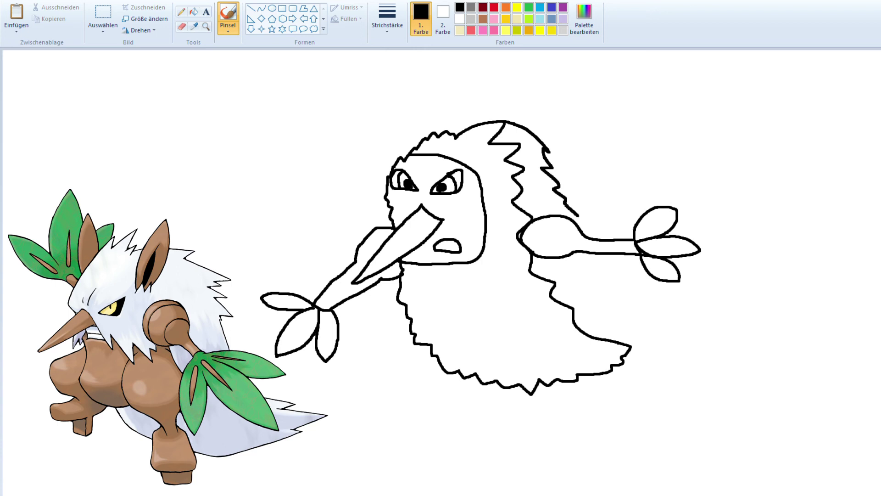
{"action": "key", "text": "ctrl+z"}
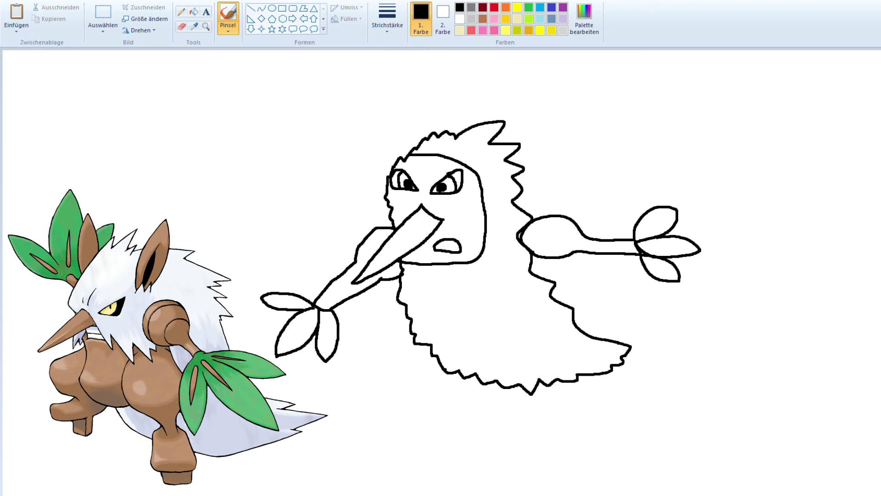
Draw two thin legs under the body, each ending in a flat angular foot pointing outward.
{"action": "left_click_drag", "start_coordinate": [460, 372], "coordinate": [450, 439]}
{"action": "left_click_drag", "start_coordinate": [475, 375], "coordinate": [467, 437]}
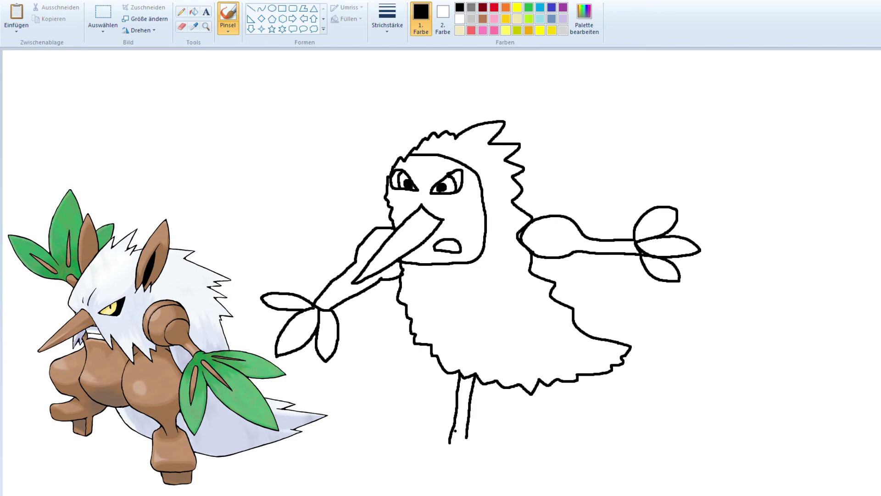
{"action": "mouse_move", "coordinate": [451, 443]}
{"action": "left_mouse_down"}
{"action": "mouse_move", "coordinate": [405, 450]}
{"action": "mouse_move", "coordinate": [406, 463]}
{"action": "mouse_move", "coordinate": [483, 453]}
{"action": "mouse_move", "coordinate": [476, 437]}
{"action": "mouse_move", "coordinate": [465, 437]}
{"action": "left_mouse_up"}
{"action": "left_click_drag", "start_coordinate": [524, 387], "coordinate": [522, 440]}
{"action": "mouse_move", "coordinate": [537, 387]}
{"action": "left_mouse_down"}
{"action": "mouse_move", "coordinate": [538, 441]}
{"action": "mouse_move", "coordinate": [574, 456]}
{"action": "mouse_move", "coordinate": [574, 468]}
{"action": "mouse_move", "coordinate": [506, 449]}
{"action": "mouse_move", "coordinate": [505, 436]}
{"action": "mouse_move", "coordinate": [521, 436]}
{"action": "left_mouse_up"}
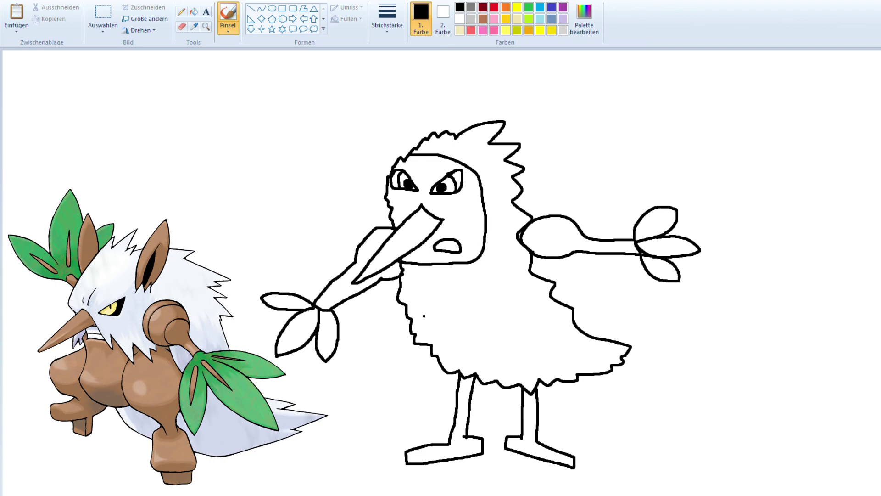
Erase the fur edge along the top of the head and redraw it higher, with large jagged spikes running down beside the face.
{"action": "mouse_move", "coordinate": [389, 173]}
{"action": "left_mouse_down"}
{"action": "mouse_move", "coordinate": [381, 132]}
{"action": "mouse_move", "coordinate": [406, 157]}
{"action": "left_mouse_up"}
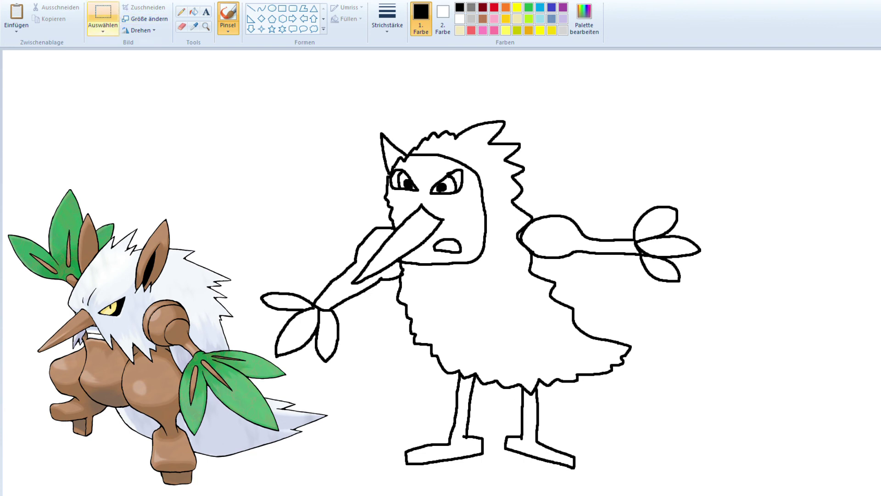
{"action": "key", "text": "ctrl+z"}
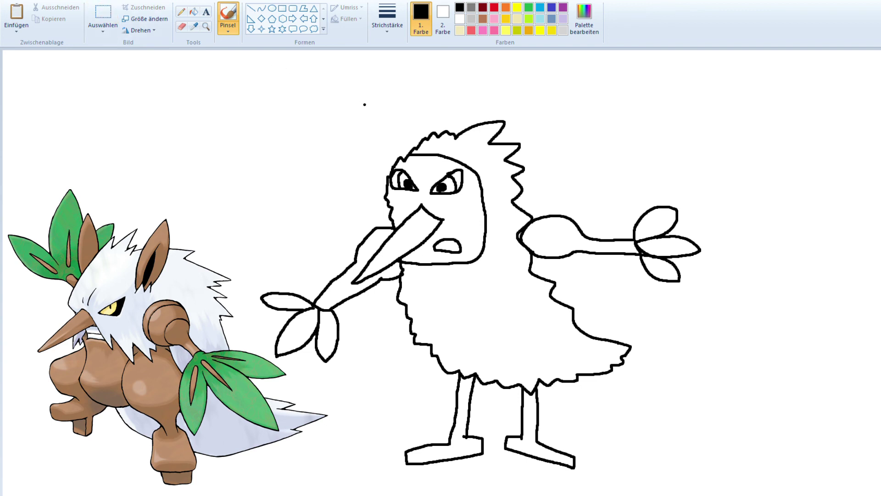
{"action": "left_click", "coordinate": [181, 26]}
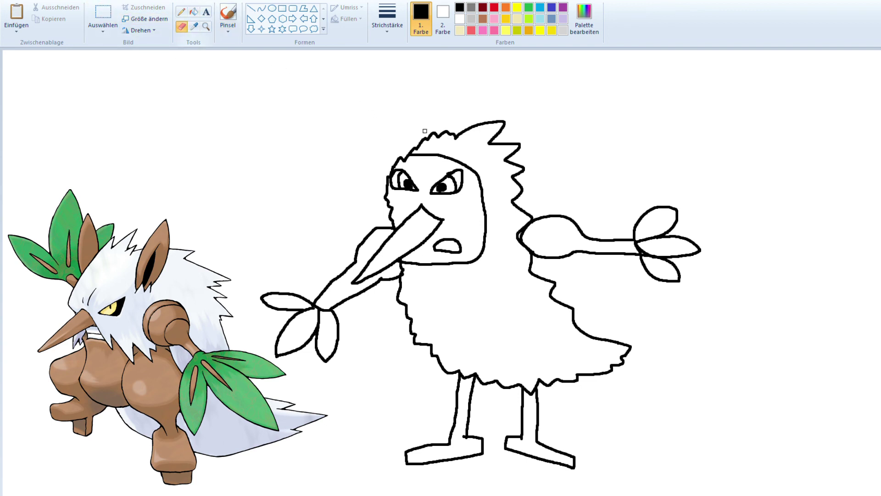
{"action": "mouse_move", "coordinate": [409, 152]}
{"action": "left_mouse_down"}
{"action": "mouse_move", "coordinate": [401, 148]}
{"action": "mouse_move", "coordinate": [463, 138]}
{"action": "mouse_move", "coordinate": [455, 132]}
{"action": "mouse_move", "coordinate": [468, 130]}
{"action": "mouse_move", "coordinate": [458, 124]}
{"action": "mouse_move", "coordinate": [502, 121]}
{"action": "left_mouse_up"}
{"action": "left_click", "coordinate": [228, 16]}
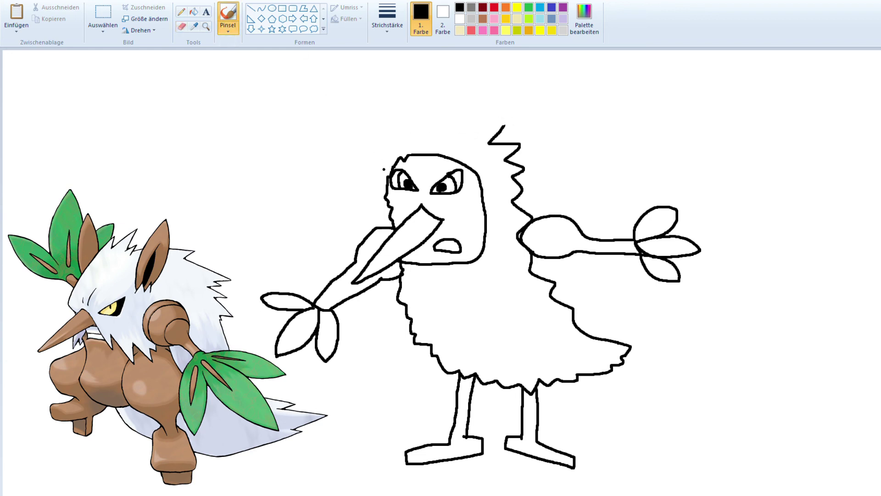
{"action": "mouse_move", "coordinate": [383, 221]}
{"action": "left_mouse_down"}
{"action": "mouse_move", "coordinate": [367, 195]}
{"action": "mouse_move", "coordinate": [377, 187]}
{"action": "mouse_move", "coordinate": [376, 153]}
{"action": "mouse_move", "coordinate": [382, 161]}
{"action": "mouse_move", "coordinate": [380, 110]}
{"action": "mouse_move", "coordinate": [395, 115]}
{"action": "mouse_move", "coordinate": [410, 98]}
{"action": "mouse_move", "coordinate": [472, 92]}
{"action": "mouse_move", "coordinate": [484, 106]}
{"action": "mouse_move", "coordinate": [513, 104]}
{"action": "mouse_move", "coordinate": [504, 115]}
{"action": "mouse_move", "coordinate": [527, 116]}
{"action": "mouse_move", "coordinate": [505, 125]}
{"action": "left_mouse_up"}
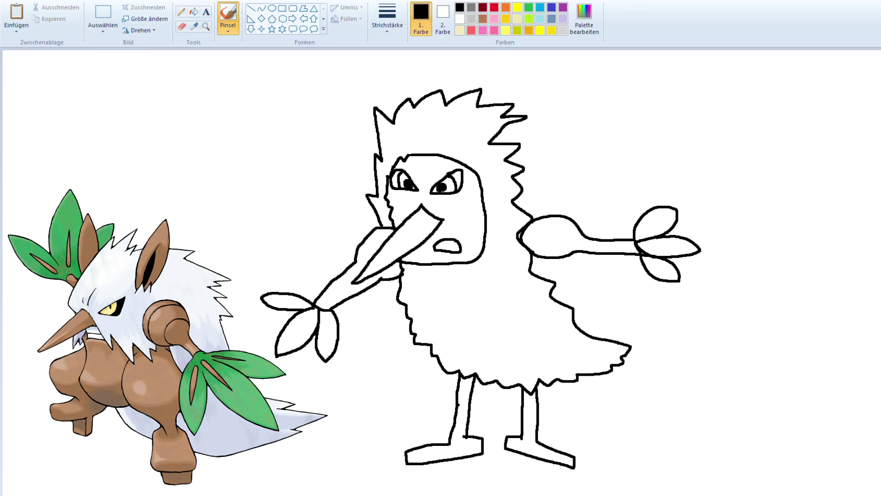
Add two crosswise bands to each leg and to the right forearm.
{"action": "mouse_move", "coordinate": [458, 404]}
{"action": "left_mouse_down"}
{"action": "mouse_move", "coordinate": [467, 403]}
{"action": "mouse_move", "coordinate": [467, 429]}
{"action": "left_mouse_up"}
{"action": "mouse_move", "coordinate": [523, 406]}
{"action": "left_mouse_down"}
{"action": "mouse_move", "coordinate": [536, 407]}
{"action": "mouse_move", "coordinate": [534, 429]}
{"action": "left_mouse_up"}
{"action": "mouse_move", "coordinate": [595, 240]}
{"action": "left_mouse_down"}
{"action": "mouse_move", "coordinate": [595, 252]}
{"action": "mouse_move", "coordinate": [620, 254]}
{"action": "left_mouse_up"}
Erase the left forearm's upper edge, redraw it closer to make the forearm thinner, and add two crosswise bands.
{"action": "left_click_drag", "start_coordinate": [331, 282], "coordinate": [349, 298]}
{"action": "key", "text": "ctrl+z"}
{"action": "left_click", "coordinate": [182, 26]}
{"action": "mouse_move", "coordinate": [314, 292]}
{"action": "left_mouse_down"}
{"action": "mouse_move", "coordinate": [316, 299]}
{"action": "mouse_move", "coordinate": [356, 263]}
{"action": "mouse_move", "coordinate": [324, 296]}
{"action": "mouse_move", "coordinate": [338, 287]}
{"action": "mouse_move", "coordinate": [362, 267]}
{"action": "mouse_move", "coordinate": [355, 260]}
{"action": "left_mouse_up"}
{"action": "left_click", "coordinate": [228, 16]}
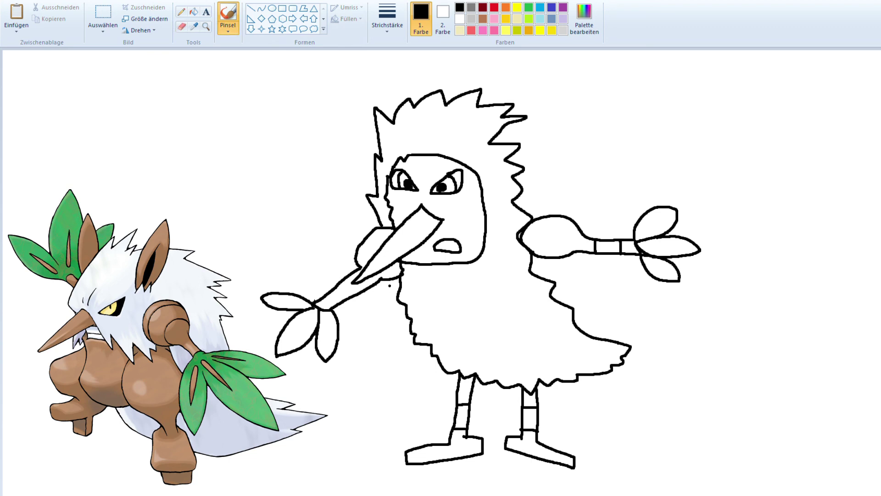
{"action": "mouse_move", "coordinate": [348, 277]}
{"action": "left_mouse_down"}
{"action": "mouse_move", "coordinate": [356, 293]}
{"action": "mouse_move", "coordinate": [337, 300]}
{"action": "left_mouse_up"}
Erase the deep fur notch at the back of the head and redraw it as a tighter zigzag.
{"action": "left_click", "coordinate": [182, 26]}
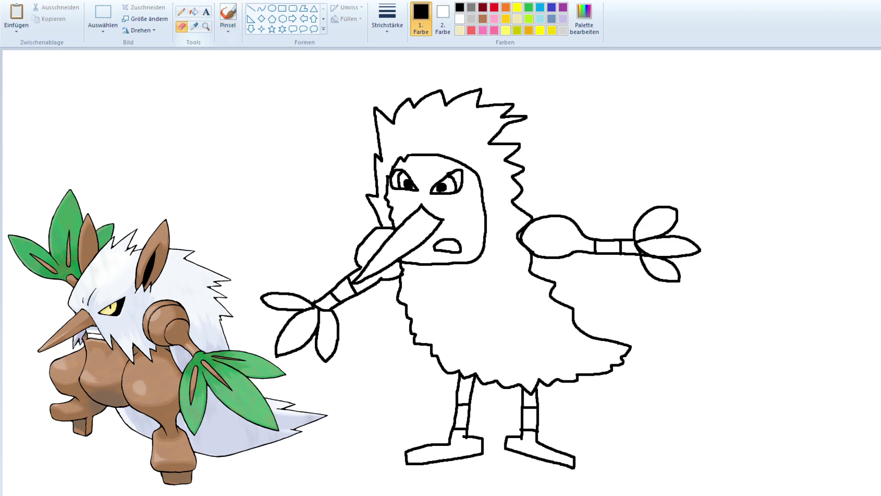
{"action": "mouse_move", "coordinate": [490, 147]}
{"action": "left_mouse_down"}
{"action": "mouse_move", "coordinate": [508, 123]}
{"action": "mouse_move", "coordinate": [520, 119]}
{"action": "mouse_move", "coordinate": [502, 138]}
{"action": "mouse_move", "coordinate": [526, 119]}
{"action": "left_mouse_up"}
{"action": "left_click", "coordinate": [228, 14]}
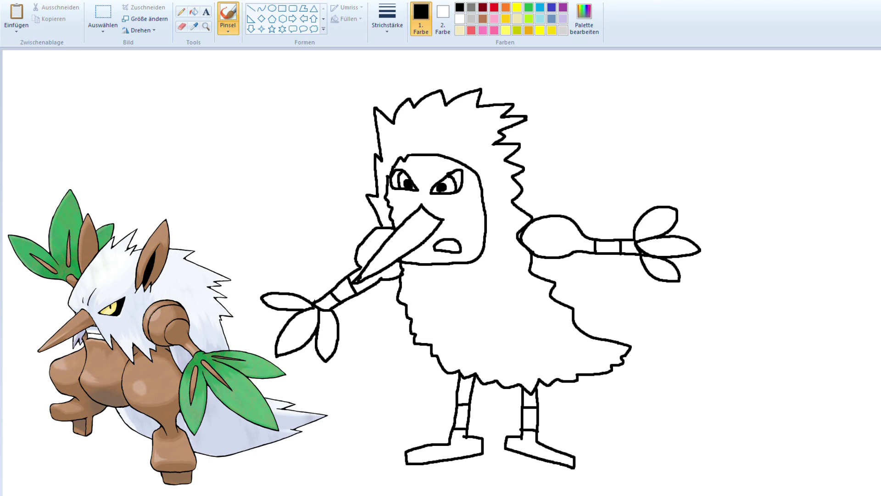
Try a lengthwise line along the nose and a pointed ear at the head's upper left, undoing both.
{"action": "left_click_drag", "start_coordinate": [361, 278], "coordinate": [429, 213]}
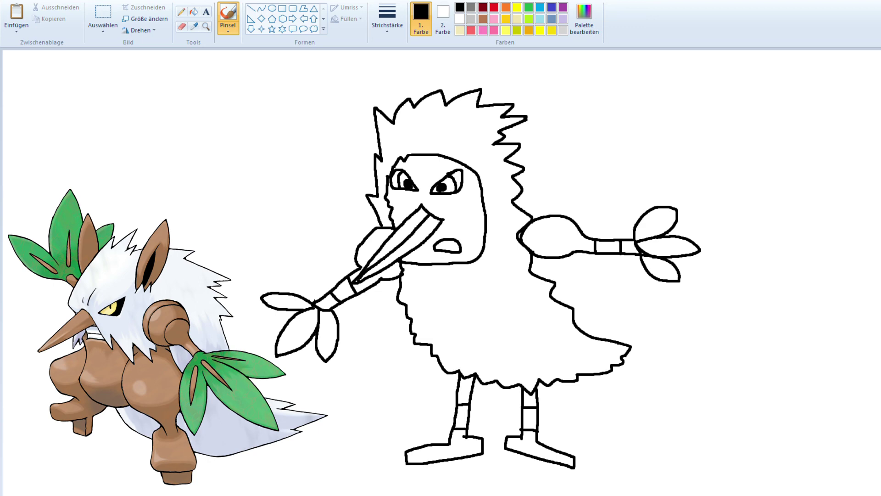
{"action": "key", "text": "ctrl+z"}
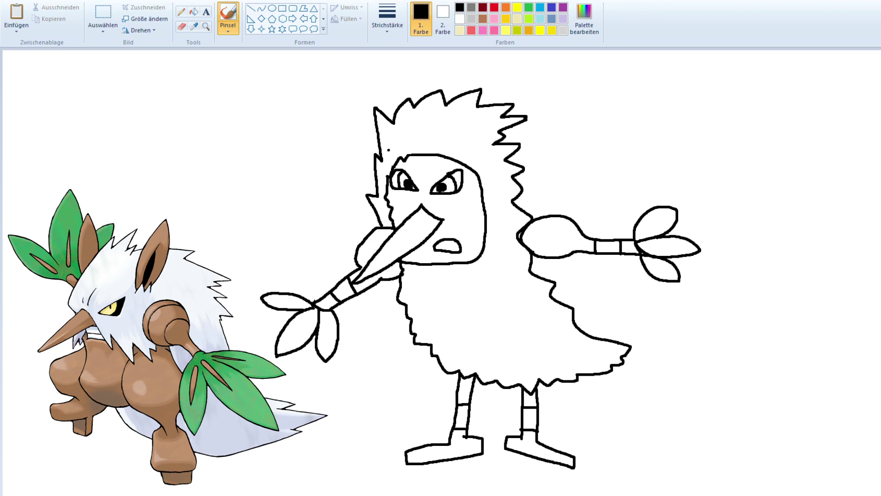
{"action": "mouse_move", "coordinate": [389, 149]}
{"action": "left_mouse_down"}
{"action": "mouse_move", "coordinate": [350, 83]}
{"action": "mouse_move", "coordinate": [392, 123]}
{"action": "mouse_move", "coordinate": [393, 147]}
{"action": "left_mouse_up"}
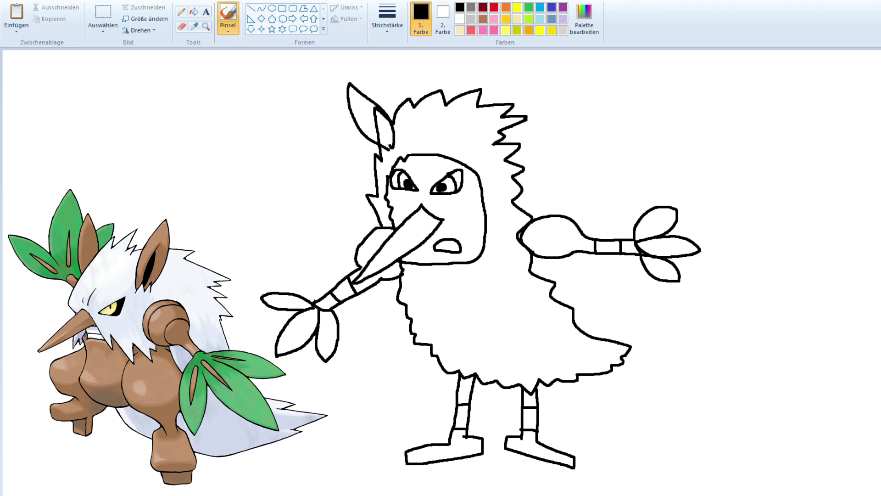
{"action": "key", "text": "ctrl+z"}
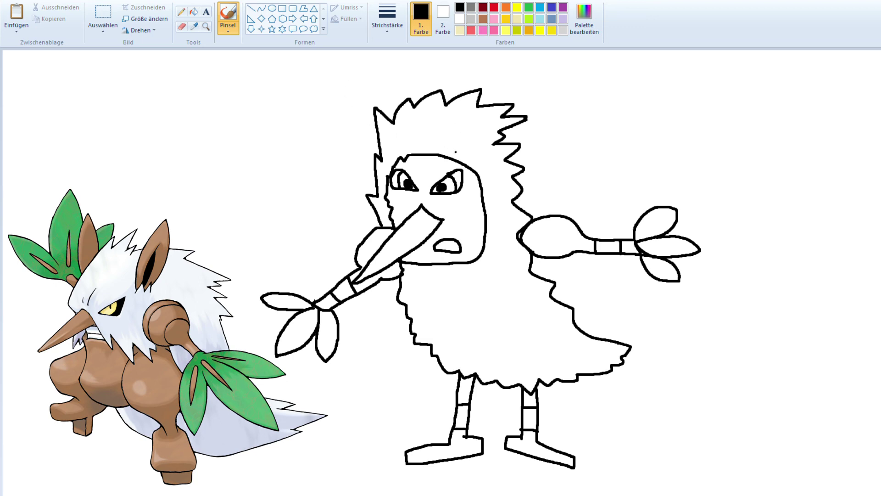
Try a pointed right ear with an inner triangle and a left ear beside it, undoing them but keeping the fur zigzag.
{"action": "mouse_move", "coordinate": [456, 152]}
{"action": "left_mouse_down"}
{"action": "mouse_move", "coordinate": [484, 110]}
{"action": "mouse_move", "coordinate": [478, 159]}
{"action": "mouse_move", "coordinate": [457, 151]}
{"action": "mouse_move", "coordinate": [470, 130]}
{"action": "mouse_move", "coordinate": [478, 146]}
{"action": "mouse_move", "coordinate": [467, 150]}
{"action": "left_mouse_up"}
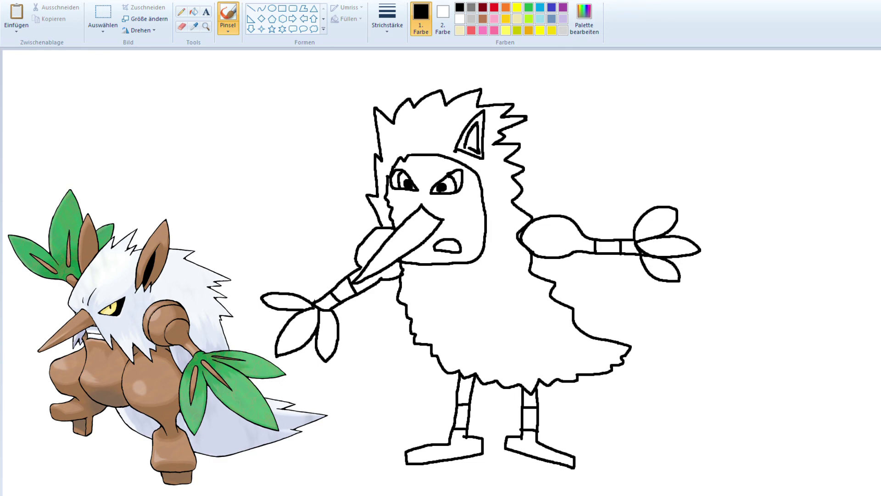
{"action": "mouse_move", "coordinate": [398, 155]}
{"action": "left_mouse_down"}
{"action": "mouse_move", "coordinate": [400, 120]}
{"action": "mouse_move", "coordinate": [415, 154]}
{"action": "left_mouse_up"}
{"action": "key", "text": "ctrl+z"}
{"action": "mouse_move", "coordinate": [420, 151]}
{"action": "left_mouse_down"}
{"action": "mouse_move", "coordinate": [408, 120]}
{"action": "mouse_move", "coordinate": [403, 154]}
{"action": "mouse_move", "coordinate": [418, 148]}
{"action": "left_mouse_up"}
{"action": "key", "text": "ctrl+z"}
{"action": "key", "text": "ctrl+z"}
{"action": "key", "text": "ctrl+z"}
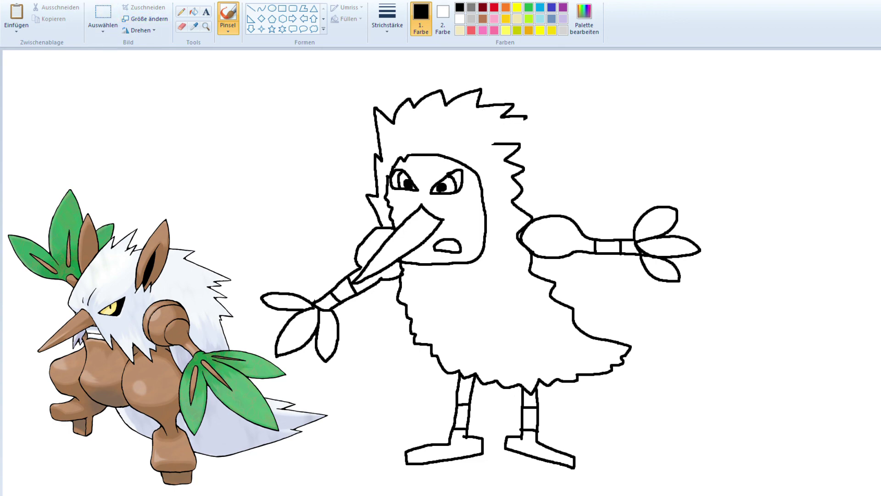
{"action": "key", "text": "ctrl+y"}
Try a jagged tail extension behind the body and a fringed bib below the mouth, undoing both.
{"action": "mouse_move", "coordinate": [612, 338]}
{"action": "left_mouse_down"}
{"action": "mouse_move", "coordinate": [688, 341]}
{"action": "mouse_move", "coordinate": [675, 346]}
{"action": "mouse_move", "coordinate": [673, 379]}
{"action": "mouse_move", "coordinate": [642, 403]}
{"action": "mouse_move", "coordinate": [590, 377]}
{"action": "left_mouse_up"}
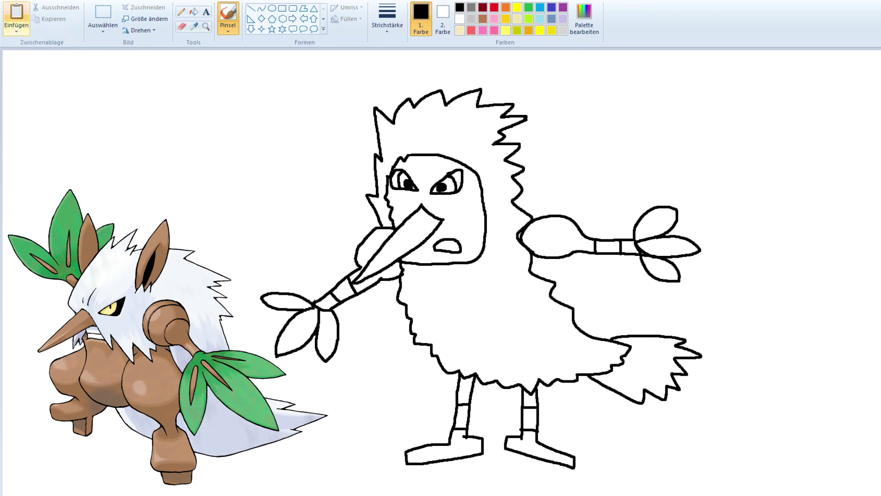
{"action": "key", "text": "ctrl+z"}
{"action": "mouse_move", "coordinate": [416, 250]}
{"action": "left_mouse_down"}
{"action": "mouse_move", "coordinate": [434, 301]}
{"action": "mouse_move", "coordinate": [465, 316]}
{"action": "mouse_move", "coordinate": [475, 262]}
{"action": "mouse_move", "coordinate": [467, 253]}
{"action": "mouse_move", "coordinate": [417, 250]}
{"action": "left_mouse_up"}
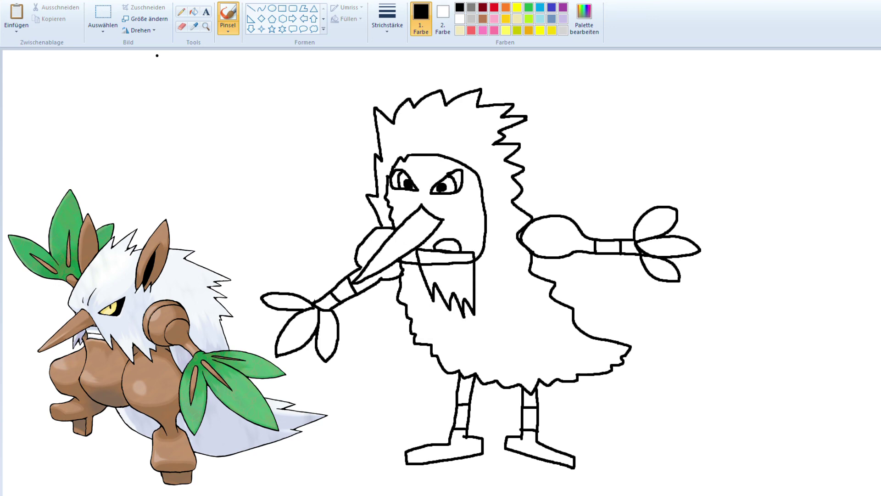
{"action": "left_click", "coordinate": [181, 26]}
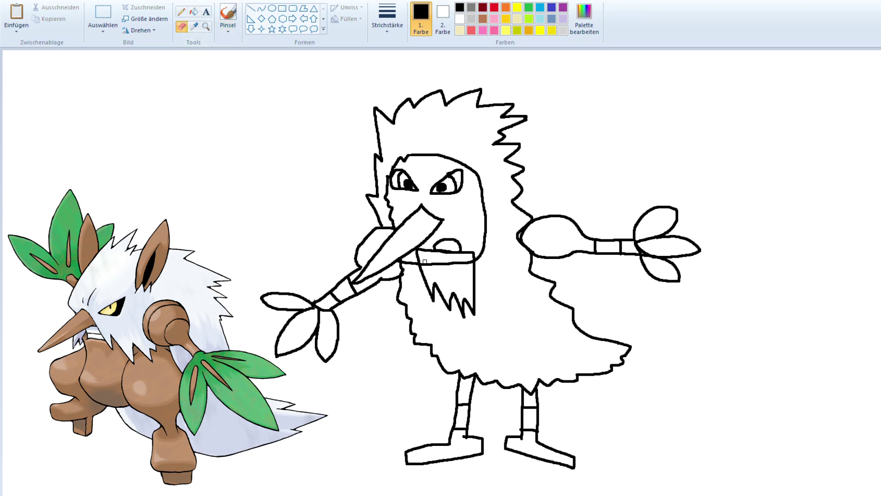
{"action": "left_click_drag", "start_coordinate": [426, 263], "coordinate": [471, 263]}
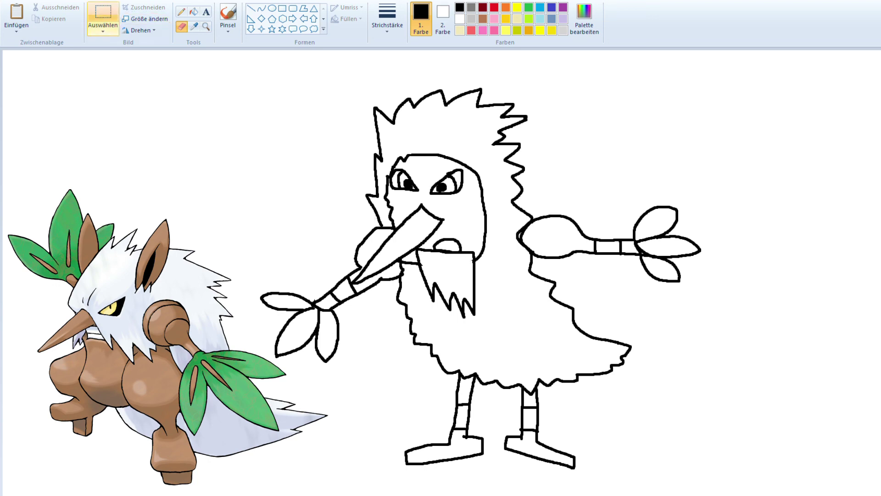
{"action": "key", "text": "ctrl+z"}
{"action": "key", "text": "ctrl+z"}
{"action": "key", "text": "ctrl+z"}
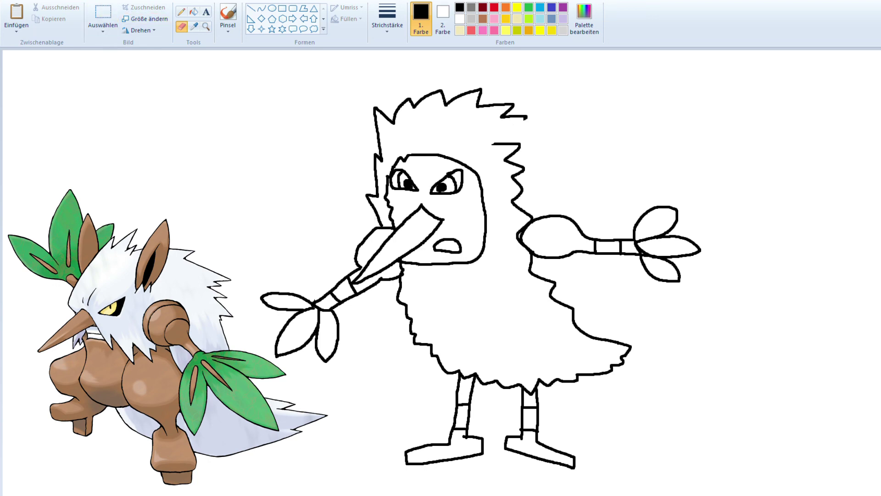
Erase the stray fur line ends at the back of the head and close the gap with a jagged black stroke.
{"action": "key", "text": "ctrl+y"}
{"action": "mouse_move", "coordinate": [493, 141]}
{"action": "left_mouse_down"}
{"action": "mouse_move", "coordinate": [504, 121]}
{"action": "mouse_move", "coordinate": [512, 144]}
{"action": "mouse_move", "coordinate": [519, 123]}
{"action": "left_mouse_up"}
{"action": "left_click", "coordinate": [228, 16]}
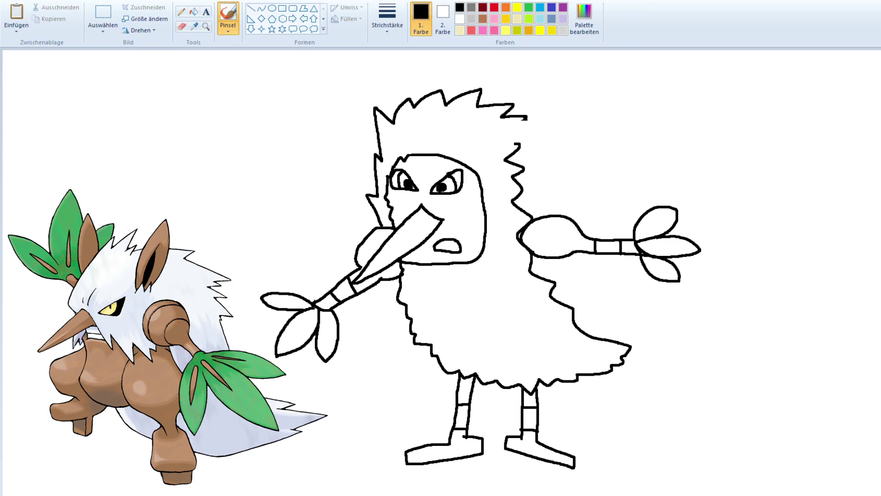
{"action": "left_click_drag", "start_coordinate": [526, 117], "coordinate": [513, 142]}
Try two large pointed black ears over the top of the head, undoing both.
{"action": "mouse_move", "coordinate": [458, 137]}
{"action": "left_mouse_down"}
{"action": "mouse_move", "coordinate": [531, 66]}
{"action": "mouse_move", "coordinate": [486, 144]}
{"action": "left_mouse_up"}
{"action": "mouse_move", "coordinate": [410, 91]}
{"action": "left_mouse_down"}
{"action": "mouse_move", "coordinate": [422, 136]}
{"action": "mouse_move", "coordinate": [373, 99]}
{"action": "mouse_move", "coordinate": [386, 136]}
{"action": "left_mouse_up"}
{"action": "left_click", "coordinate": [387, 140]}
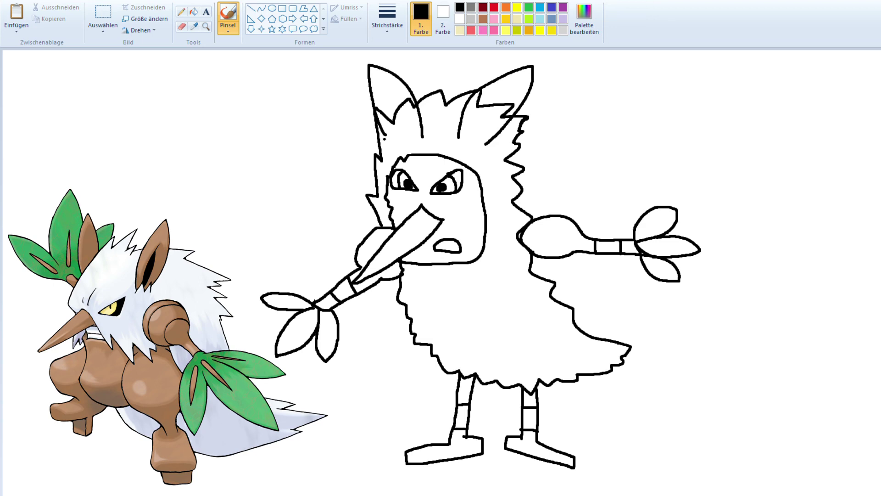
{"action": "key", "text": "ctrl+z"}
{"action": "key", "text": "ctrl+z"}
{"action": "key", "text": "ctrl+z"}
{"action": "key", "text": "ctrl+z"}
{"action": "key", "text": "ctrl+z"}
{"action": "key", "text": "ctrl+z"}
{"action": "key", "text": "ctrl+z"}
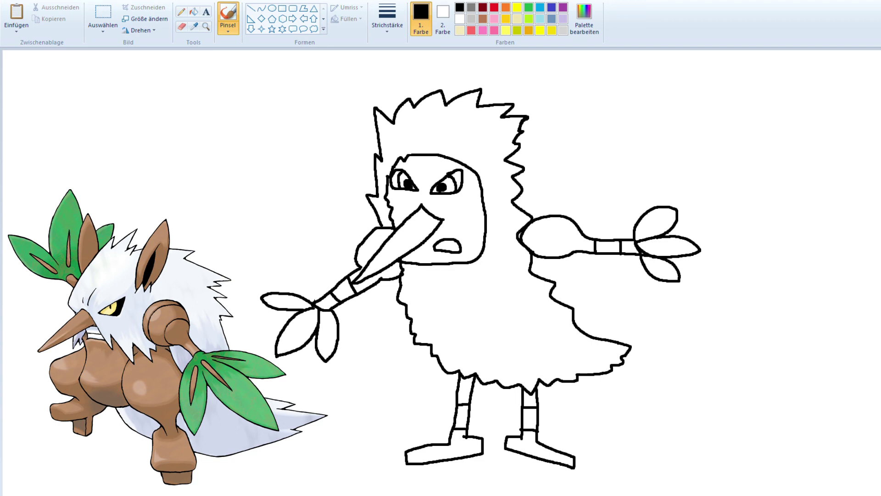
Try a curved dividing line across the body and a line inside the mouth, undoing both.
{"action": "mouse_move", "coordinate": [401, 282]}
{"action": "left_mouse_down"}
{"action": "mouse_move", "coordinate": [514, 285]}
{"action": "mouse_move", "coordinate": [557, 344]}
{"action": "mouse_move", "coordinate": [564, 379]}
{"action": "left_mouse_up"}
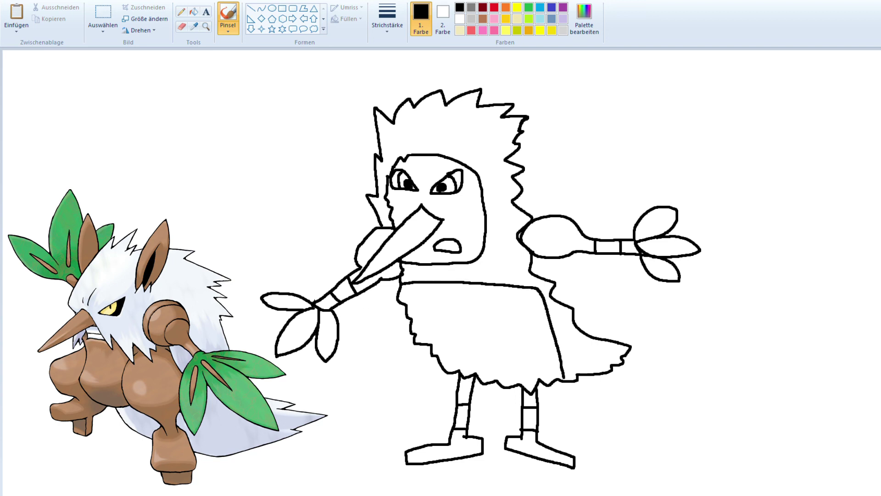
{"action": "key", "text": "ctrl+z"}
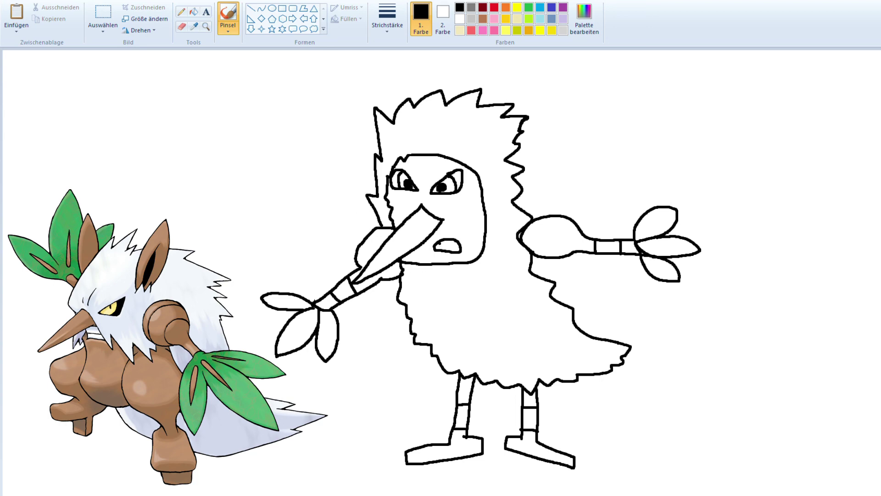
{"action": "left_click_drag", "start_coordinate": [438, 244], "coordinate": [459, 243]}
{"action": "key", "text": "ctrl+z"}
Mix a custom brown with RGB 153, 95, 64 and fill the creature's face with it.
{"action": "left_click", "coordinate": [194, 11]}
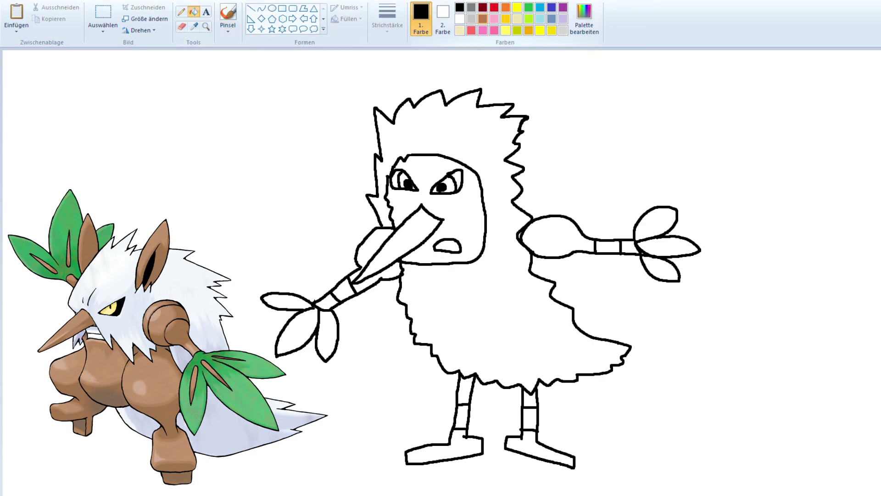
{"action": "left_click", "coordinate": [483, 18]}
{"action": "left_click", "coordinate": [585, 19]}
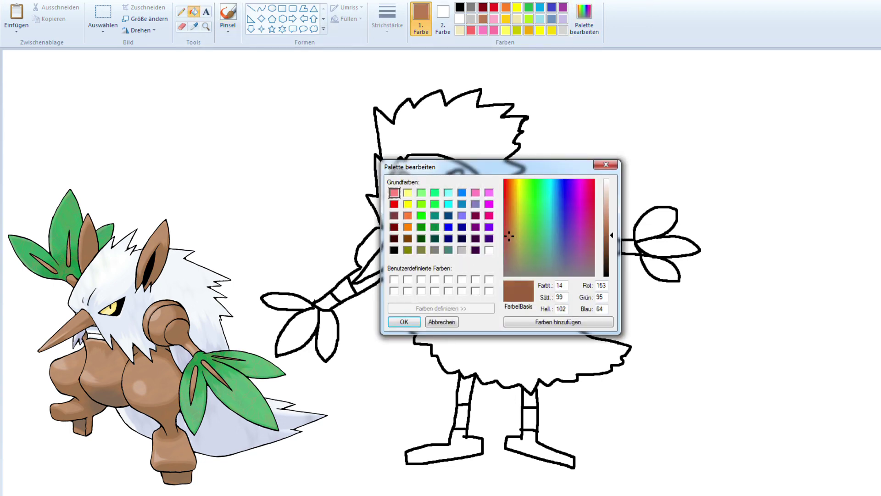
{"action": "left_click", "coordinate": [404, 321]}
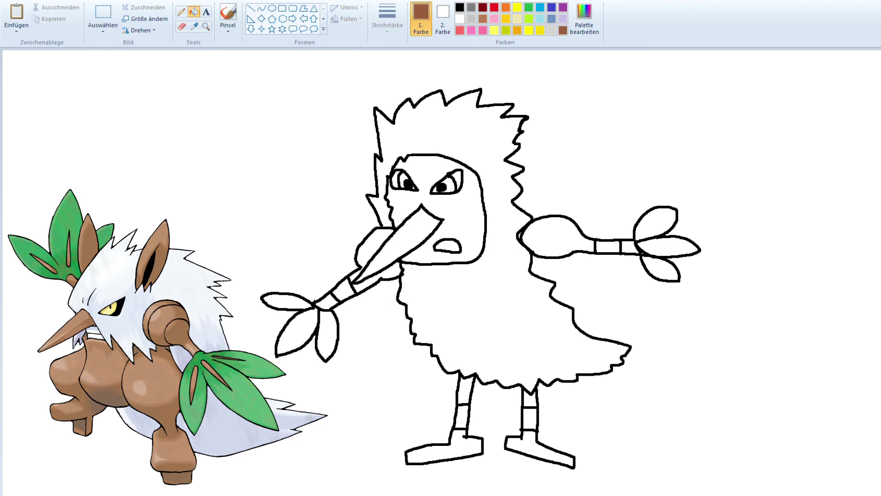
{"action": "left_click", "coordinate": [463, 215]}
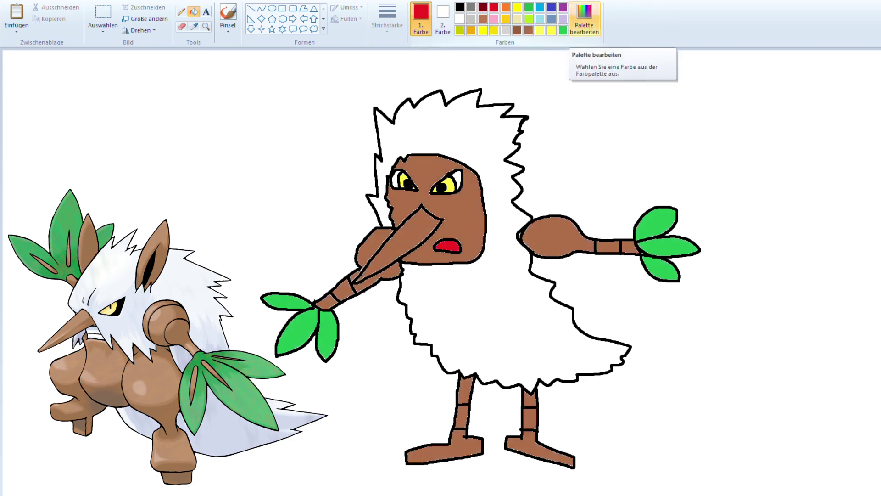
{"action": "left_click", "coordinate": [459, 19]}
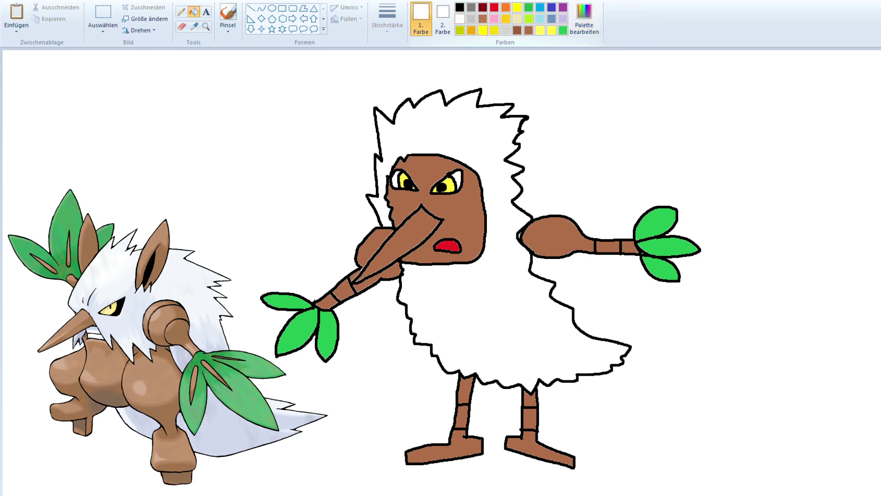
{"action": "left_click", "coordinate": [585, 18]}
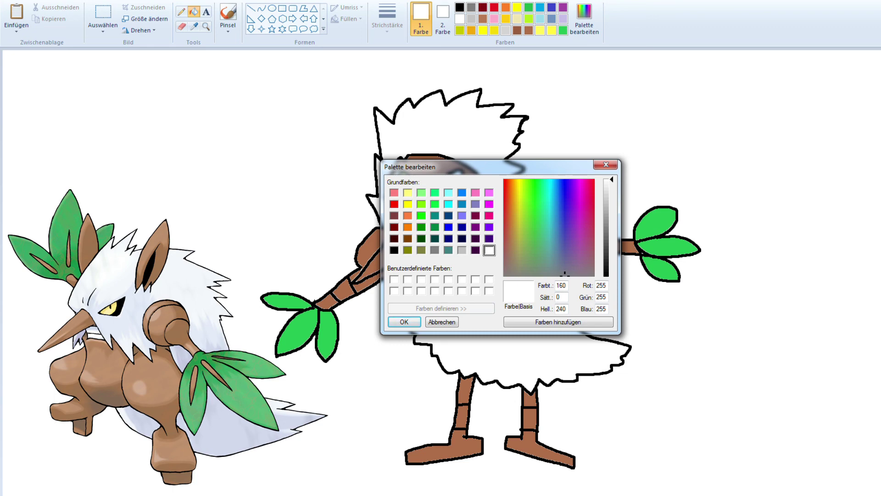
{"action": "key", "text": "Escape"}
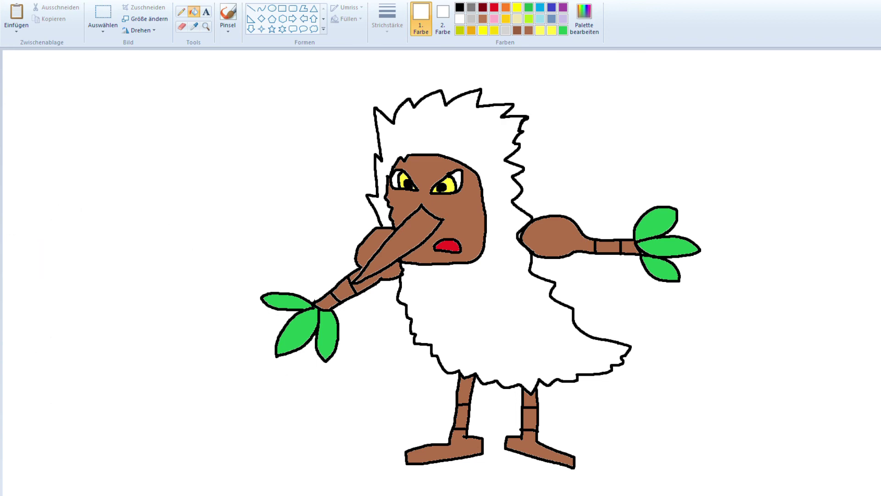
Try two narrow pointed ears in brown brush strokes on top of the head, undoing both.
{"action": "left_click", "coordinate": [228, 19]}
{"action": "left_click", "coordinate": [517, 30]}
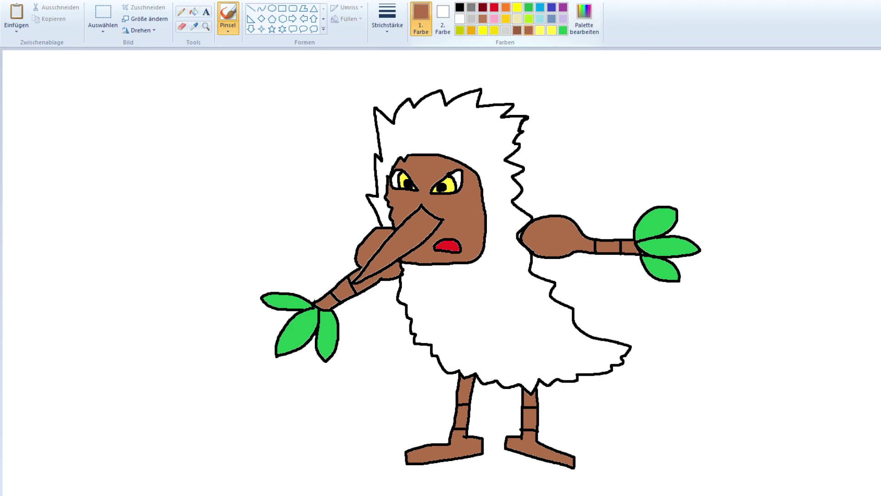
{"action": "mouse_move", "coordinate": [451, 146]}
{"action": "left_mouse_down"}
{"action": "mouse_move", "coordinate": [477, 83]}
{"action": "mouse_move", "coordinate": [482, 125]}
{"action": "mouse_move", "coordinate": [473, 150]}
{"action": "left_mouse_up"}
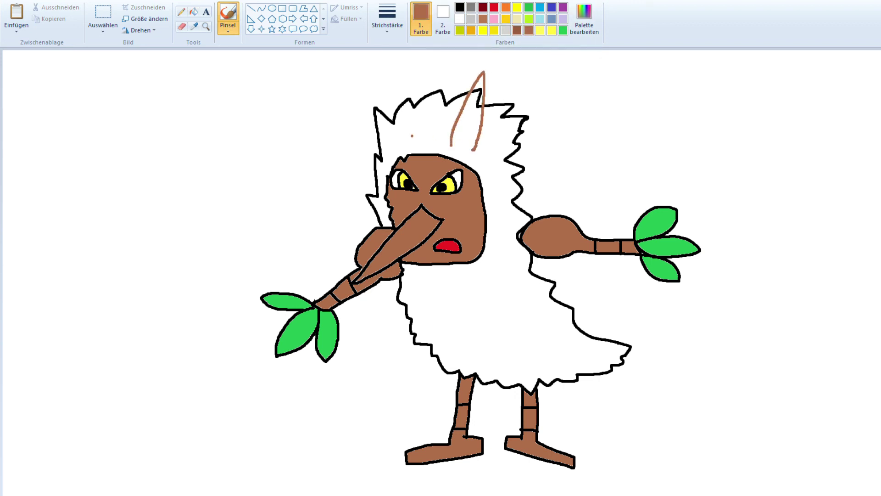
{"action": "mouse_move", "coordinate": [398, 144]}
{"action": "left_mouse_down"}
{"action": "mouse_move", "coordinate": [399, 88]}
{"action": "mouse_move", "coordinate": [424, 132]}
{"action": "left_mouse_up"}
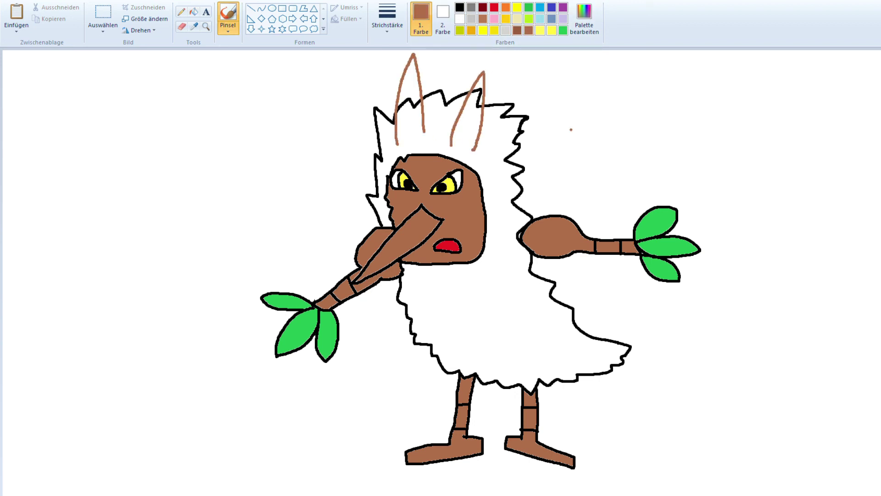
{"action": "key", "text": "ctrl+z"}
{"action": "key", "text": "ctrl+z"}
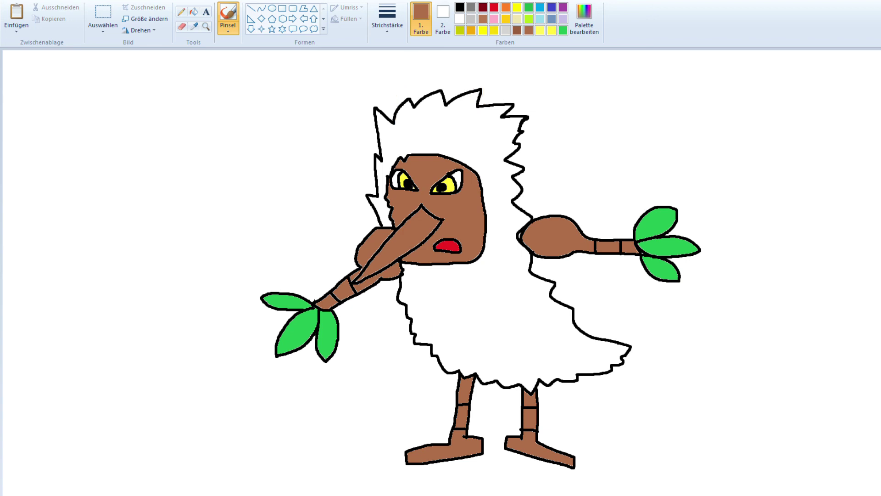